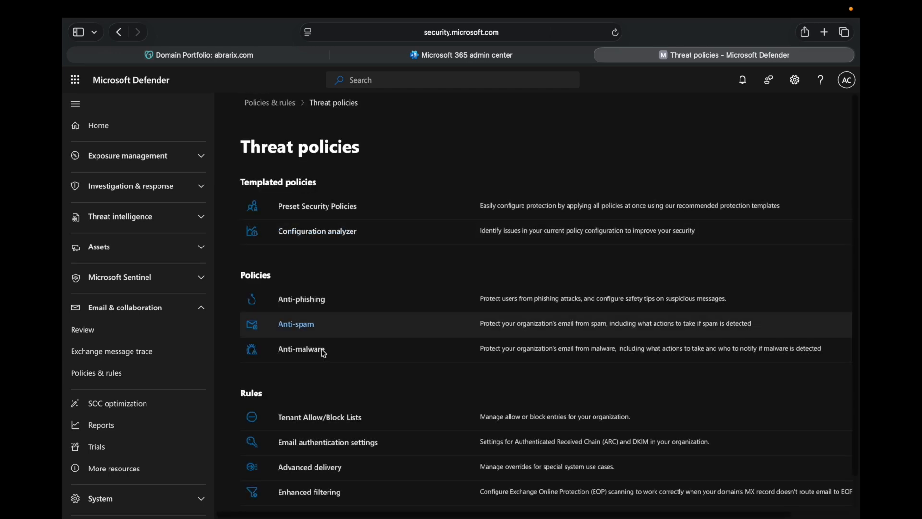
Open the DKIM details of abrarix.com in the email authentication settings and review the two CNAME records to publish.
{"action": "left_click", "coordinate": [316, 443]}
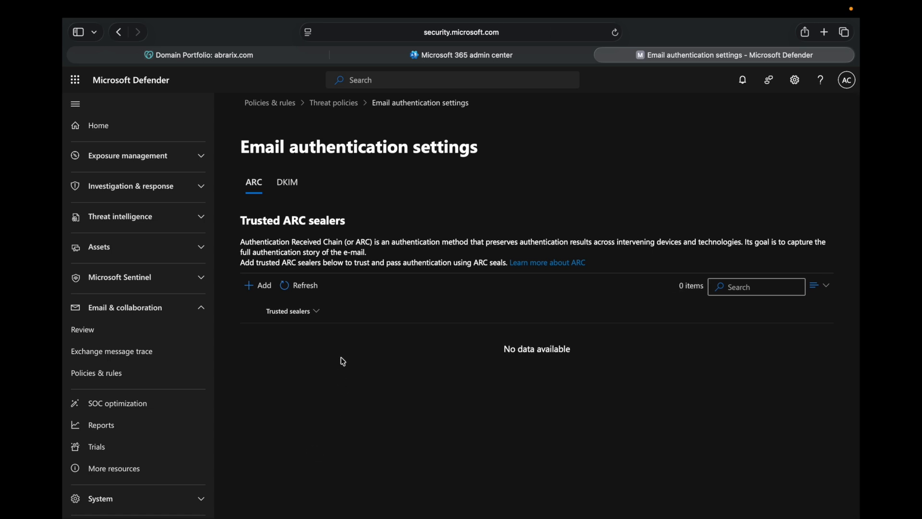
{"action": "left_click", "coordinate": [303, 187]}
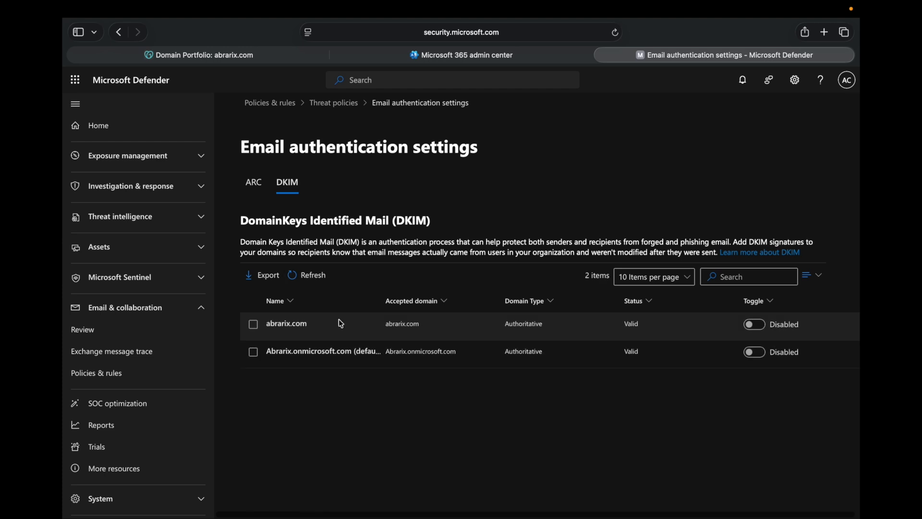
{"action": "left_click", "coordinate": [264, 329]}
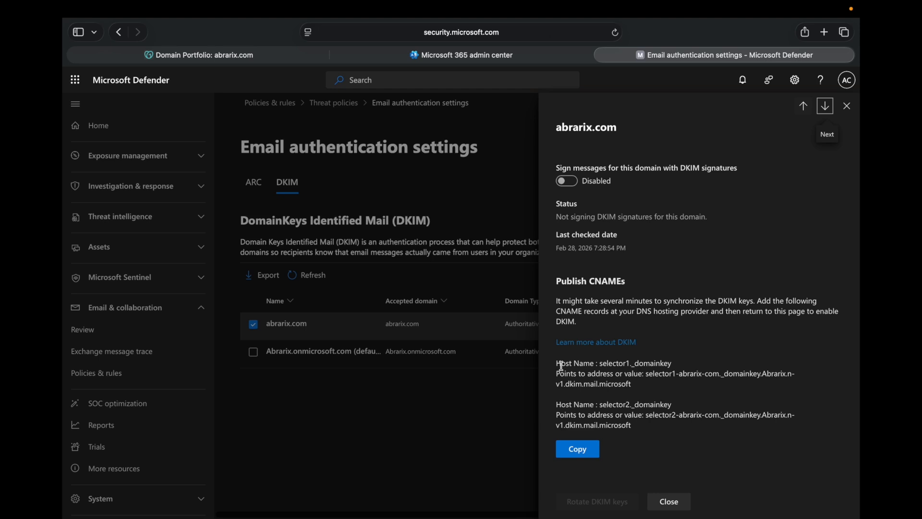
{"action": "left_click_drag", "start_coordinate": [557, 365], "coordinate": [648, 421]}
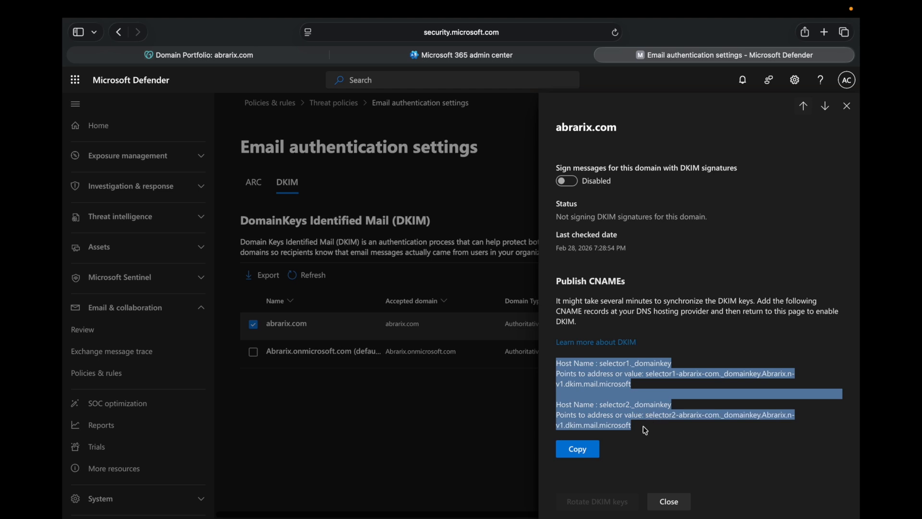
{"action": "left_click", "coordinate": [641, 435]}
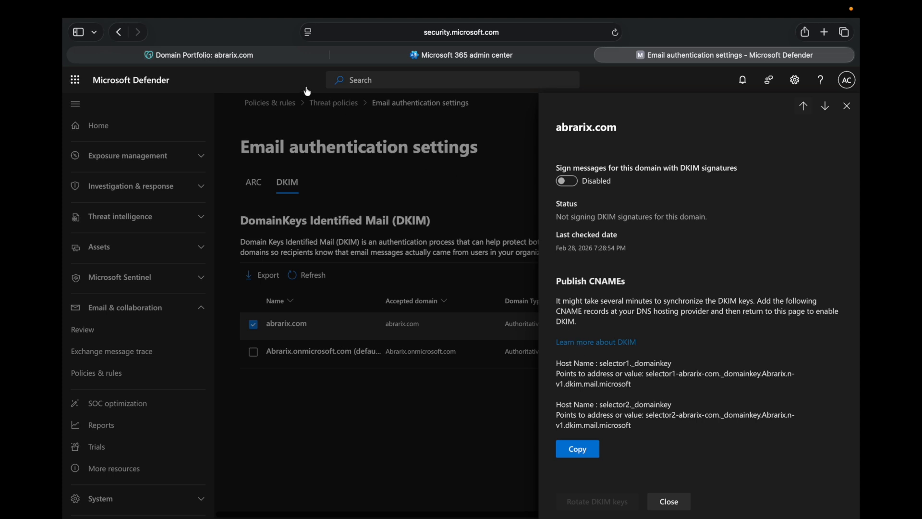
Switch to the GoDaddy DNS page of abrarix.com and start a new record of type CNAME.
{"action": "left_click", "coordinate": [222, 58]}
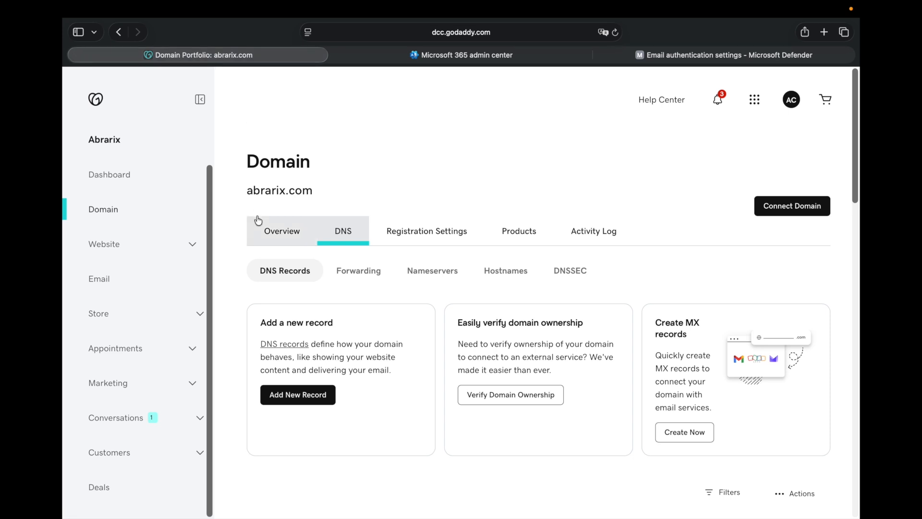
{"action": "left_click", "coordinate": [291, 395]}
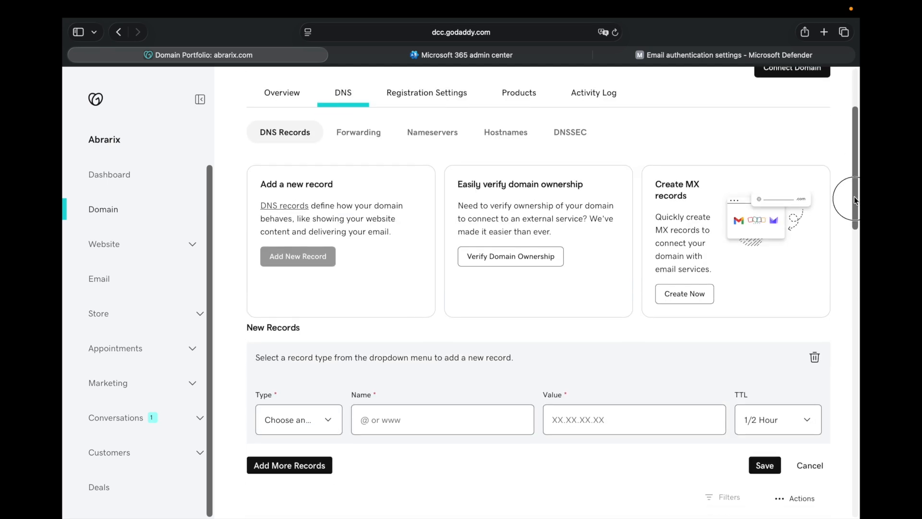
{"action": "left_click", "coordinate": [276, 403]}
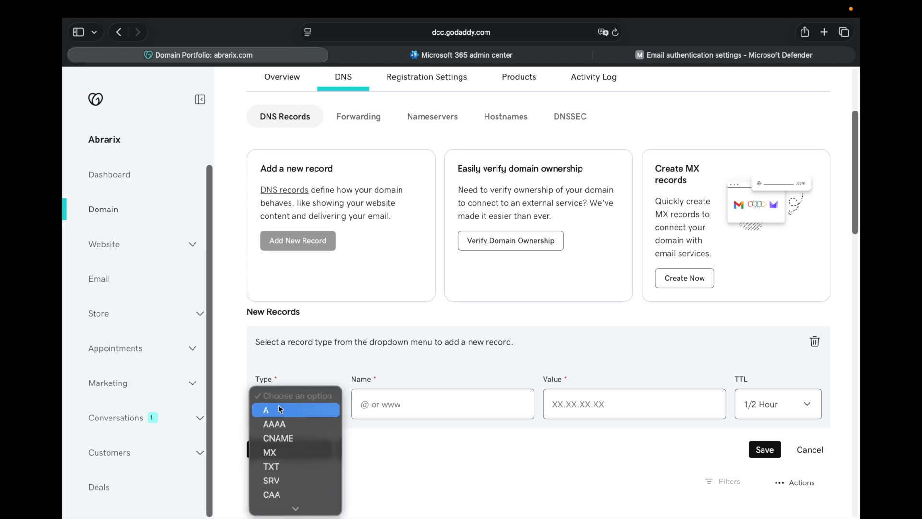
{"action": "left_click", "coordinate": [275, 438]}
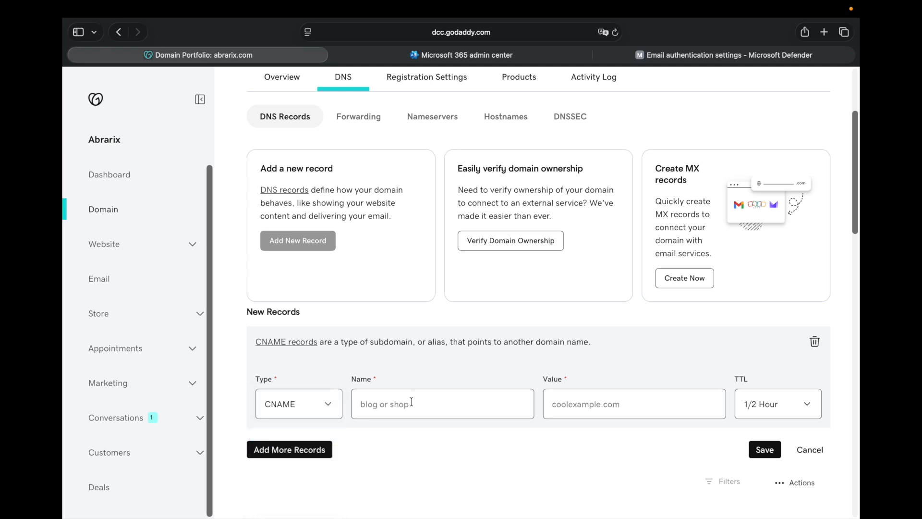
Copy the first DKIM host name, selector1._domainkey, from Microsoft Defender into the name of the new CNAME record in GoDaddy.
{"action": "left_click", "coordinate": [649, 56]}
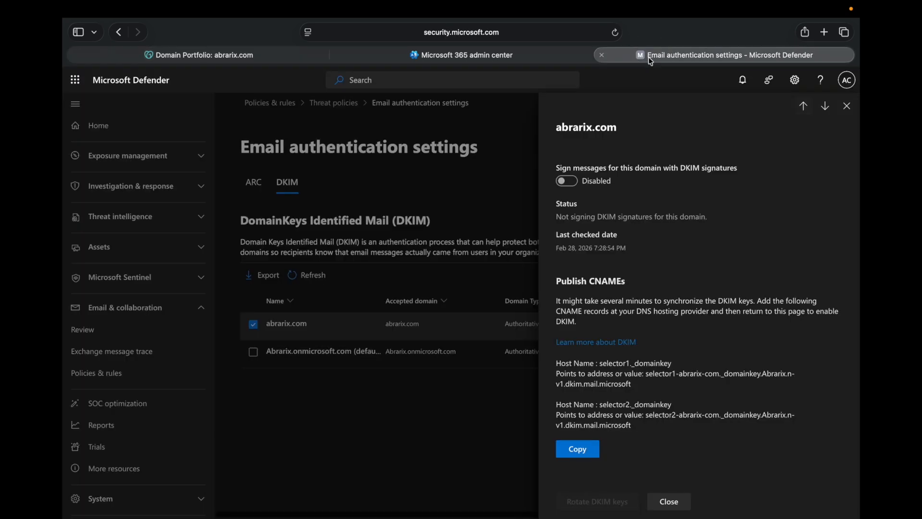
{"action": "left_click_drag", "start_coordinate": [600, 364], "coordinate": [672, 365]}
{"action": "key", "text": "super+c"}
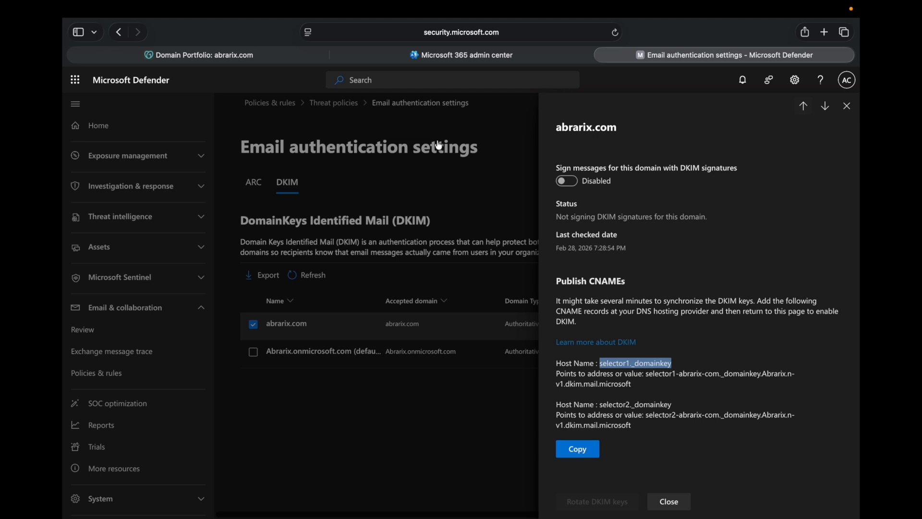
{"action": "left_click", "coordinate": [212, 54]}
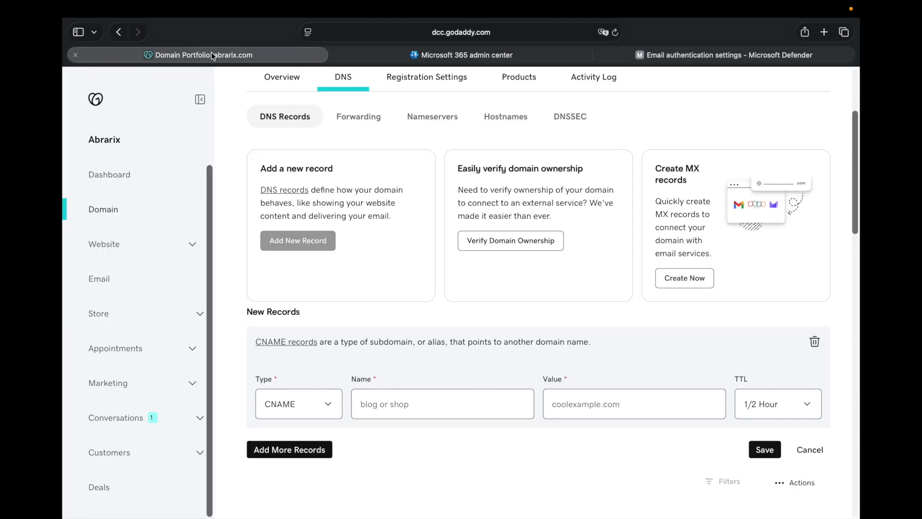
{"action": "left_click", "coordinate": [381, 414]}
{"action": "key", "text": "super+v"}
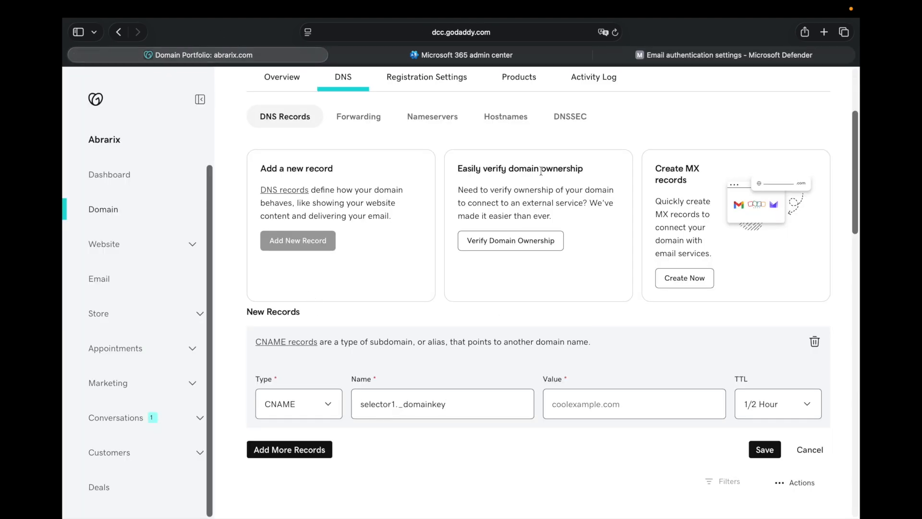
Copy the value selector1-abrarix-com._domainkey.Abrarix.n-v1.dkim.mail.microsoft from Defender into the first GoDaddy CNAME record and set its TTL to 1 Hour.
{"action": "left_click", "coordinate": [665, 58]}
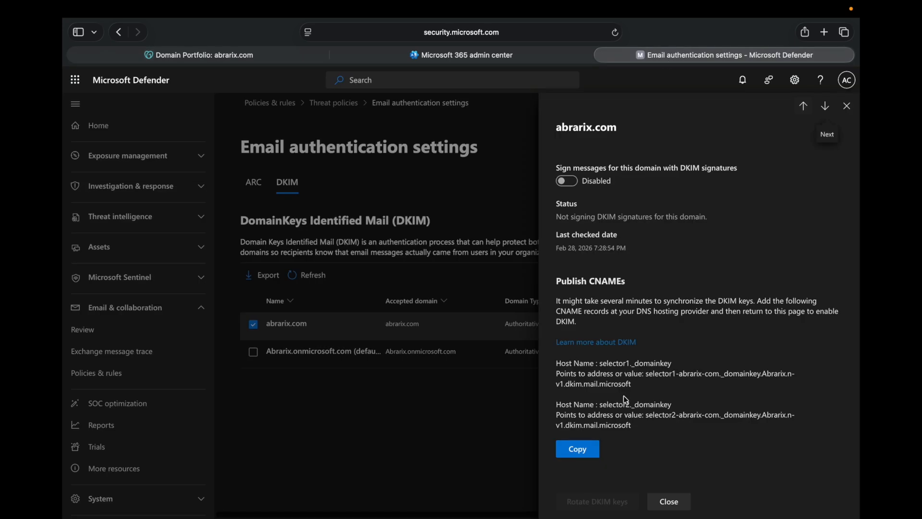
{"action": "left_click_drag", "start_coordinate": [646, 375], "coordinate": [651, 383]}
{"action": "key", "text": "super+c"}
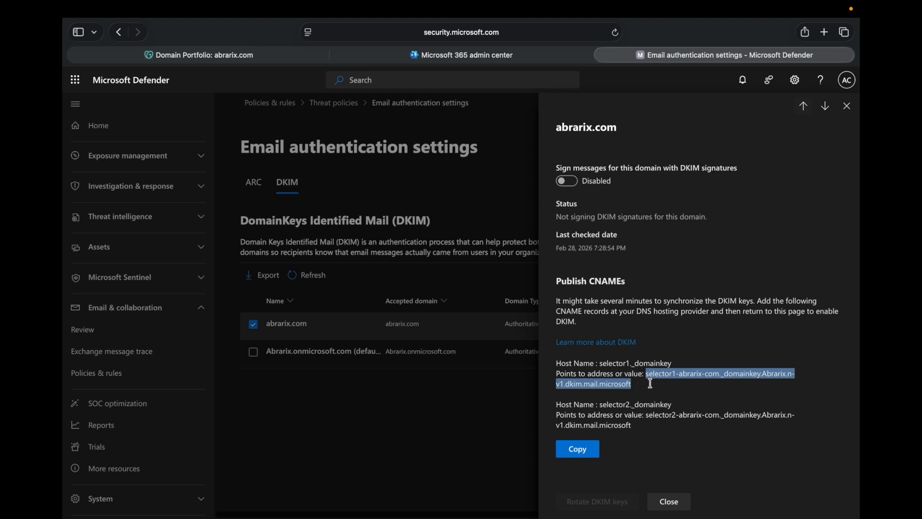
{"action": "left_click", "coordinate": [213, 56]}
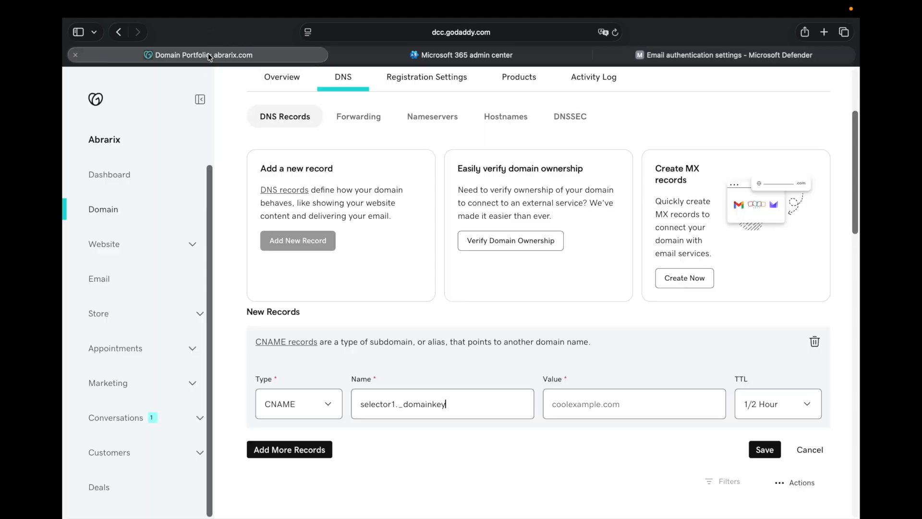
{"action": "left_click", "coordinate": [565, 399]}
{"action": "key", "text": "super+v"}
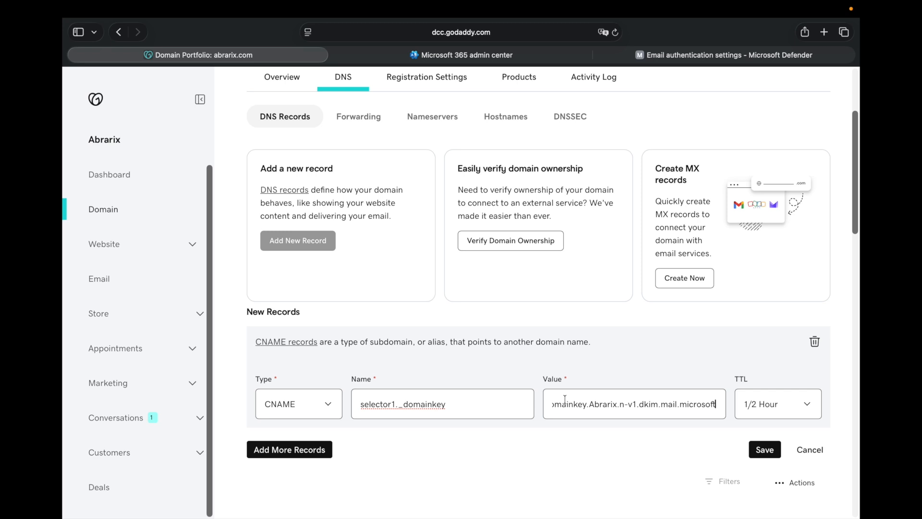
{"action": "left_click", "coordinate": [768, 404]}
{"action": "left_click", "coordinate": [762, 410]}
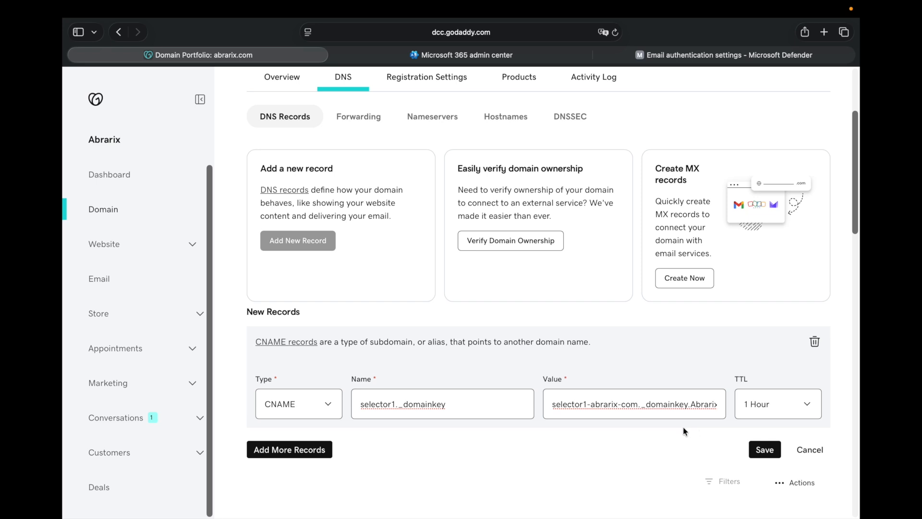
Add a second new DNS record below the selector1 record and set its type to CNAME.
{"action": "left_click", "coordinate": [265, 450]}
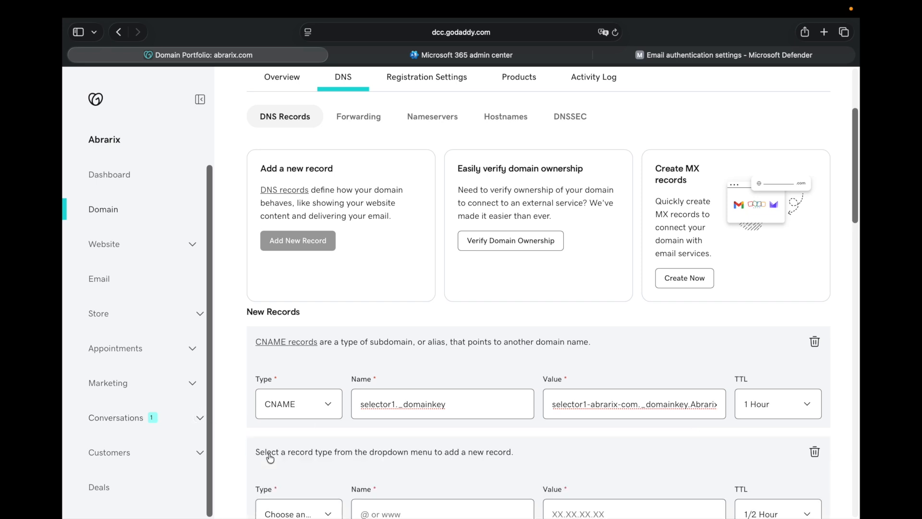
{"action": "scroll", "coordinate": [481, 312], "scroll_direction": "down", "scroll_amount": 4}
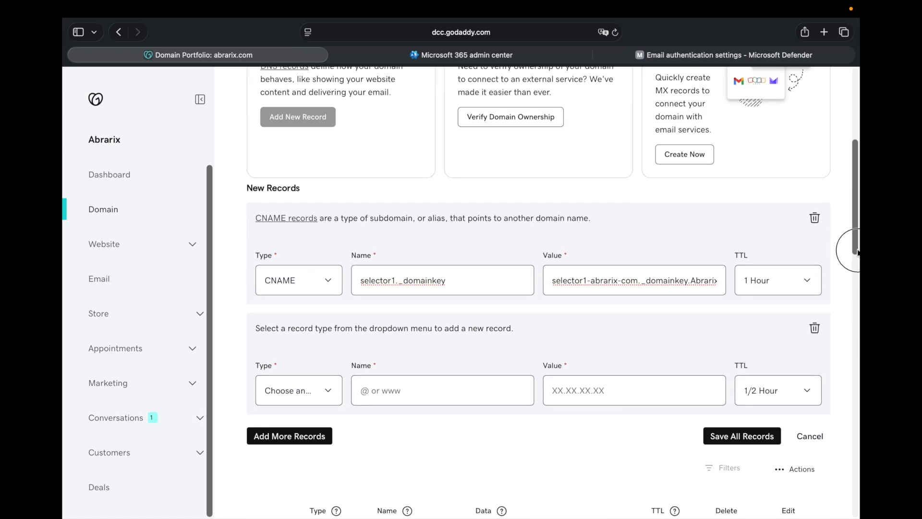
{"action": "left_click", "coordinate": [328, 345]}
{"action": "left_click", "coordinate": [269, 380]}
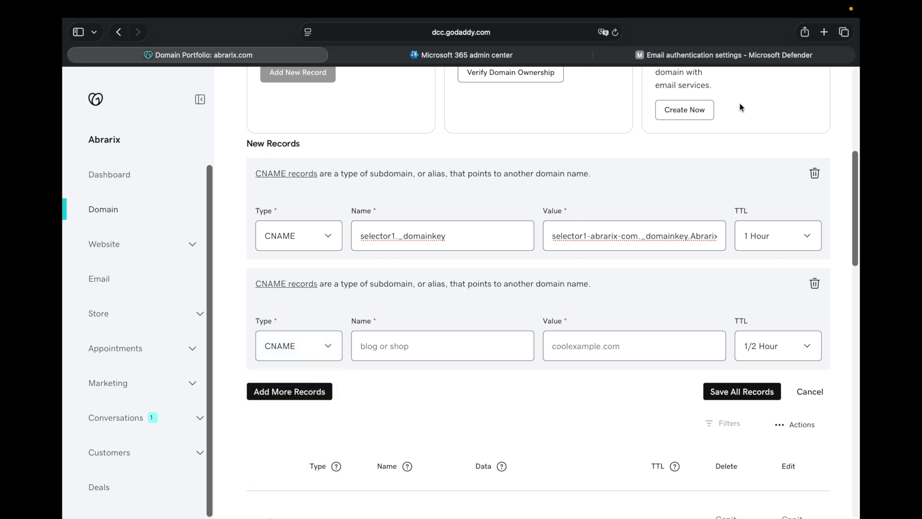
Copy the second DKIM host name, selector2._domainkey, from Defender into the name of the second CNAME record in GoDaddy.
{"action": "left_click", "coordinate": [683, 53]}
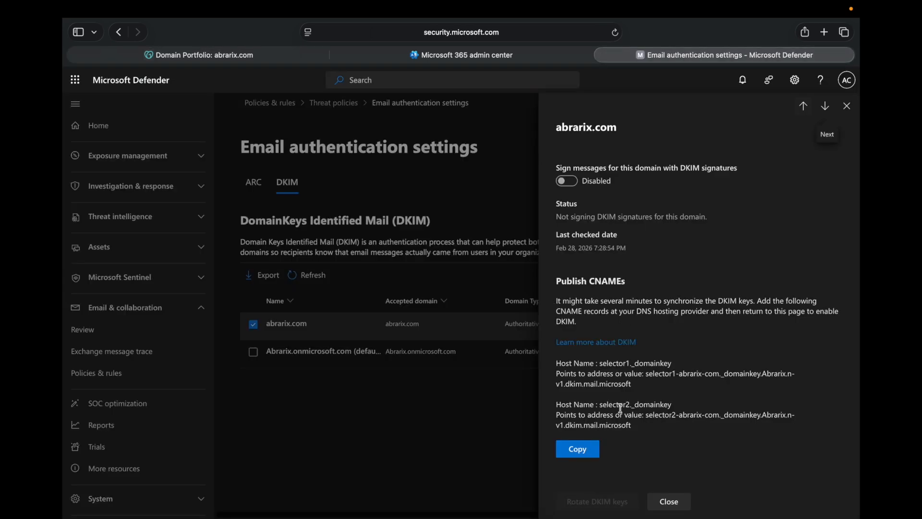
{"action": "left_click_drag", "start_coordinate": [601, 407], "coordinate": [673, 406]}
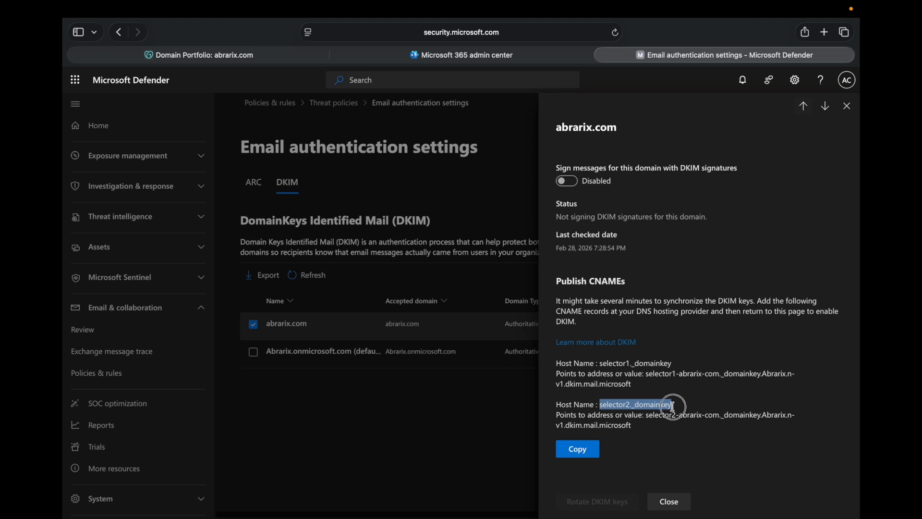
{"action": "key", "text": "super+c"}
{"action": "left_click", "coordinate": [246, 55]}
{"action": "left_click", "coordinate": [381, 352]}
{"action": "key", "text": "super+v"}
Copy the value selector2-abrarix-com._domainkey.Abrarix.n-v1.dkim.mail.microsoft from Defender into the second GoDaddy CNAME record and set its TTL to 1 Hour.
{"action": "left_click", "coordinate": [661, 54]}
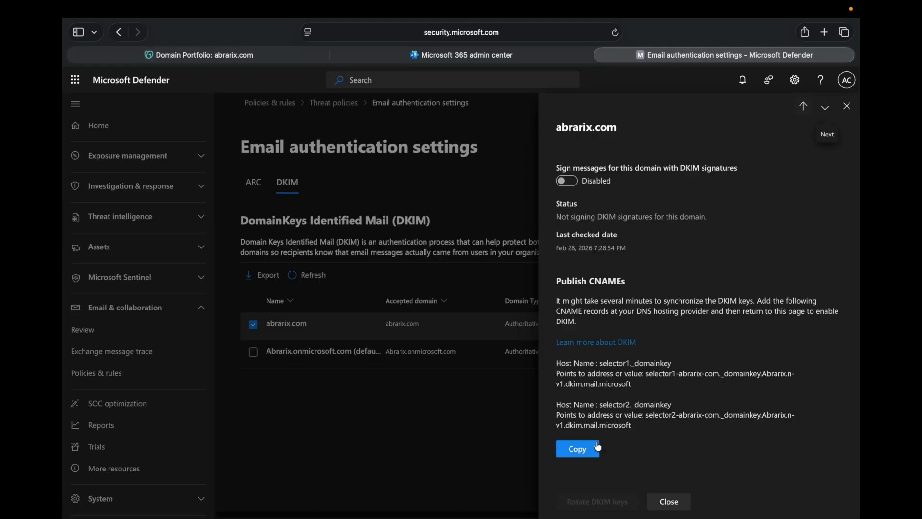
{"action": "left_click_drag", "start_coordinate": [647, 417], "coordinate": [647, 422]}
{"action": "key", "text": "super+c"}
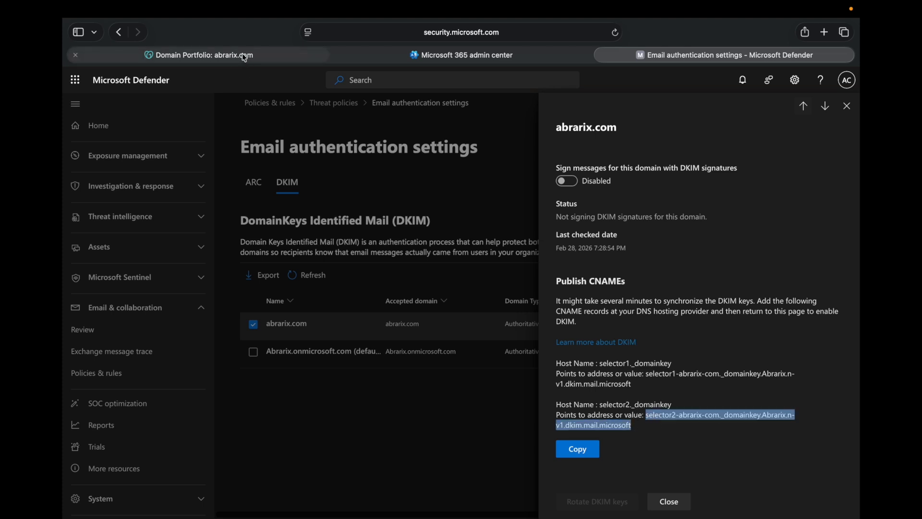
{"action": "left_click", "coordinate": [249, 56]}
{"action": "left_click", "coordinate": [579, 345]}
{"action": "key", "text": "super+v"}
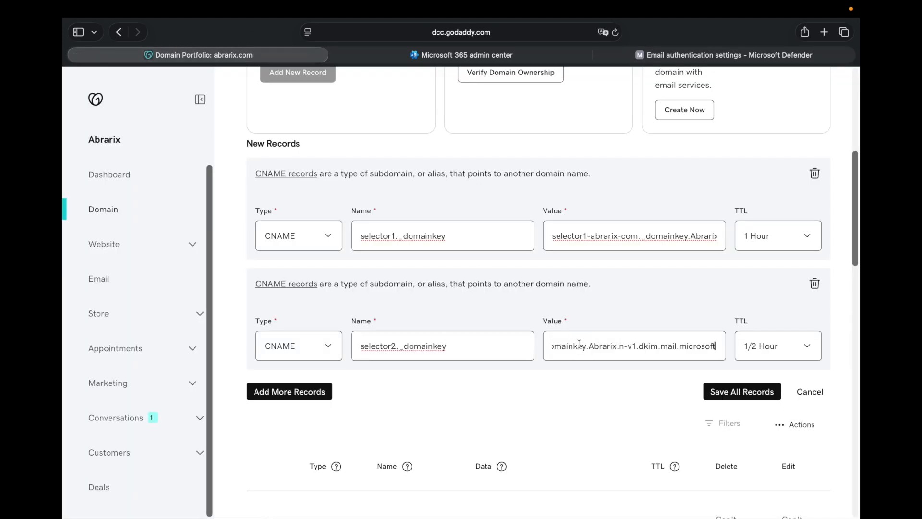
{"action": "left_click", "coordinate": [778, 351]}
{"action": "left_click", "coordinate": [770, 352]}
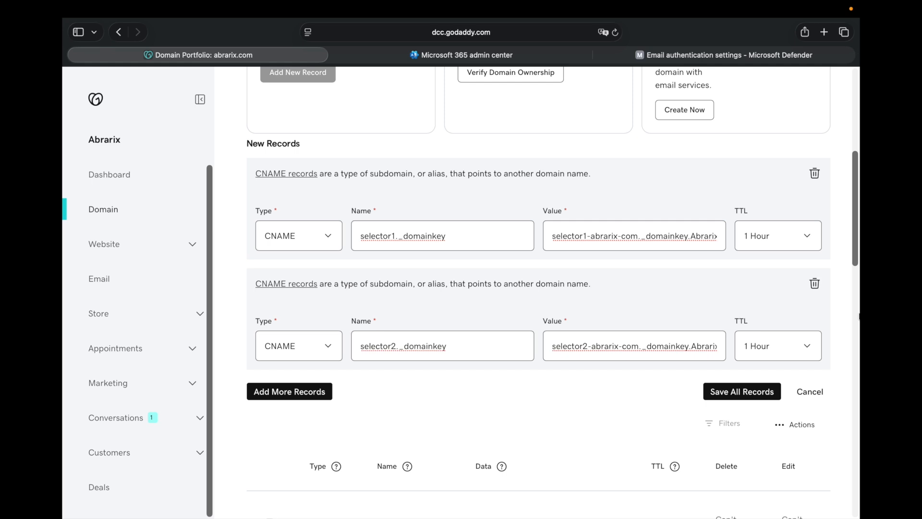
Discard both unsaved CNAME records from the new records form in GoDaddy.
{"action": "left_click", "coordinate": [817, 175]}
{"action": "left_click", "coordinate": [816, 175]}
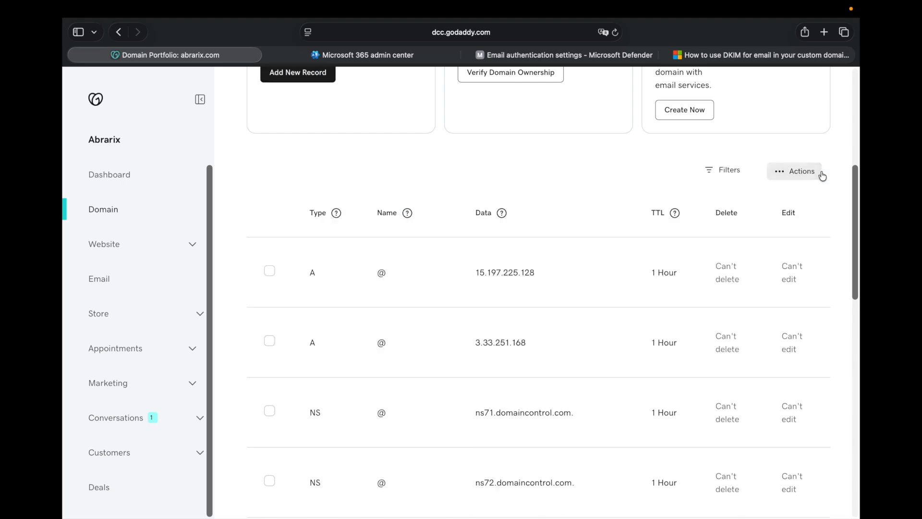
Switch to the Microsoft 365 admin center and open the DNS records of the abrarix.com domain.
{"action": "left_click", "coordinate": [389, 60]}
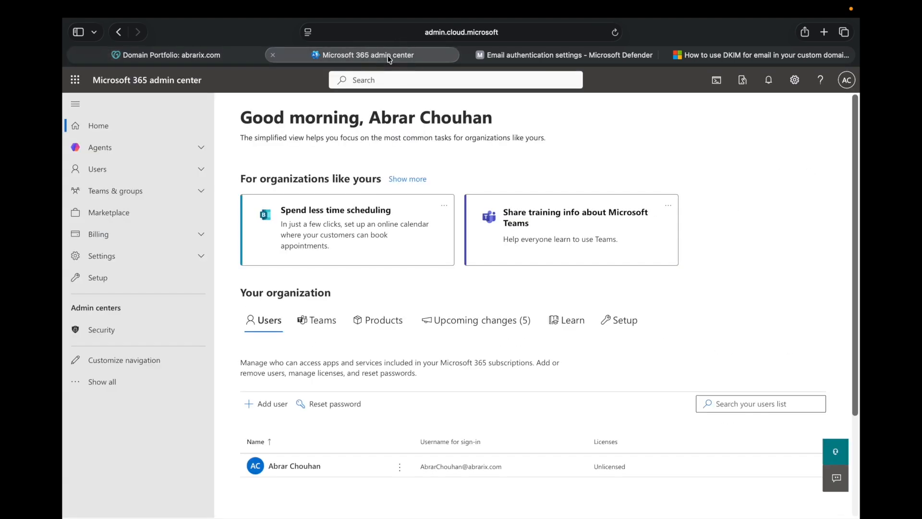
{"action": "left_click", "coordinate": [160, 256]}
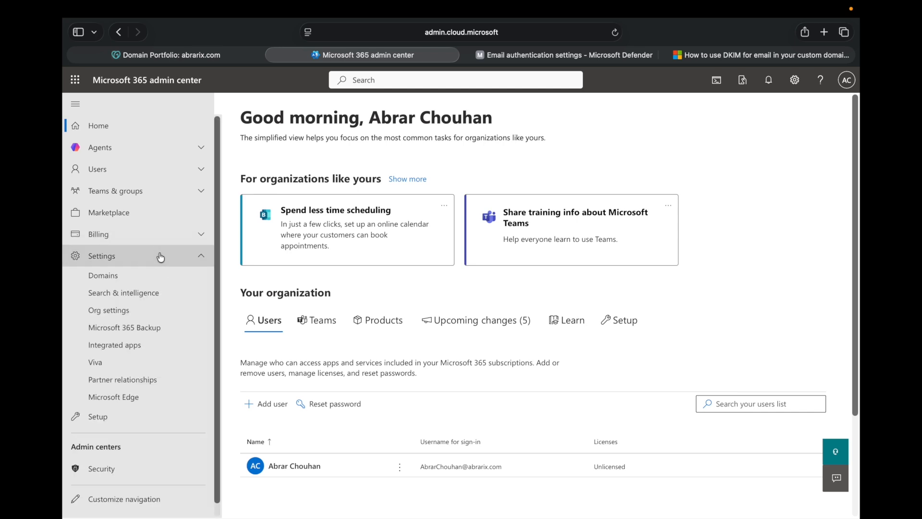
{"action": "left_click", "coordinate": [138, 272]}
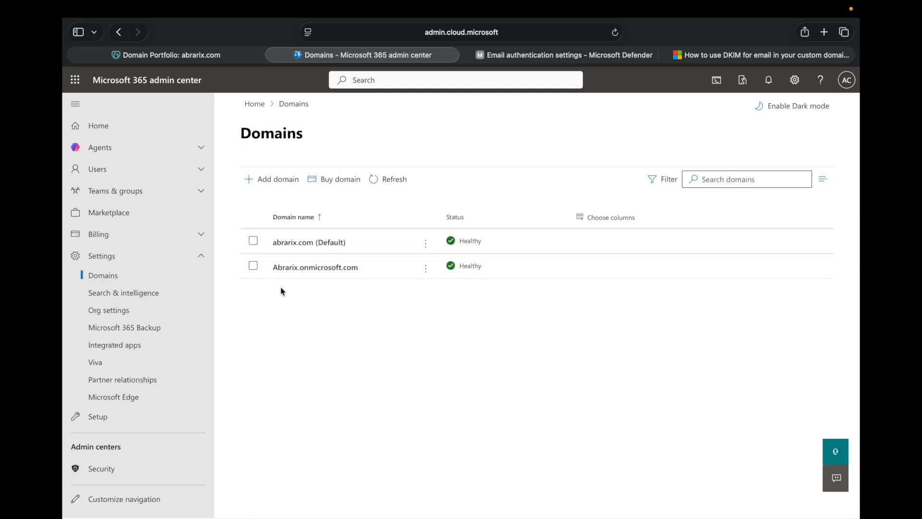
{"action": "left_click", "coordinate": [308, 248]}
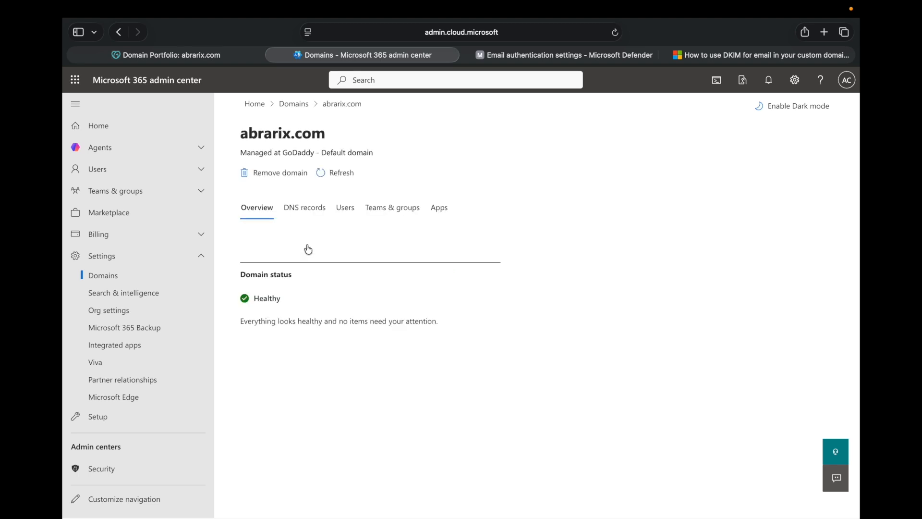
{"action": "left_click", "coordinate": [303, 211]}
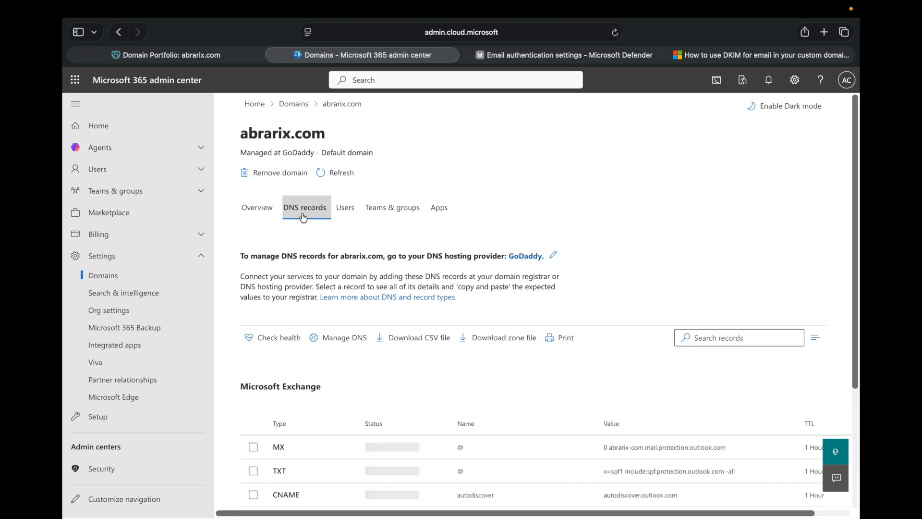
Start Manage DNS for abrarix.com and continue with letting Microsoft add the DNS records.
{"action": "left_click_drag", "start_coordinate": [856, 315], "coordinate": [851, 435]}
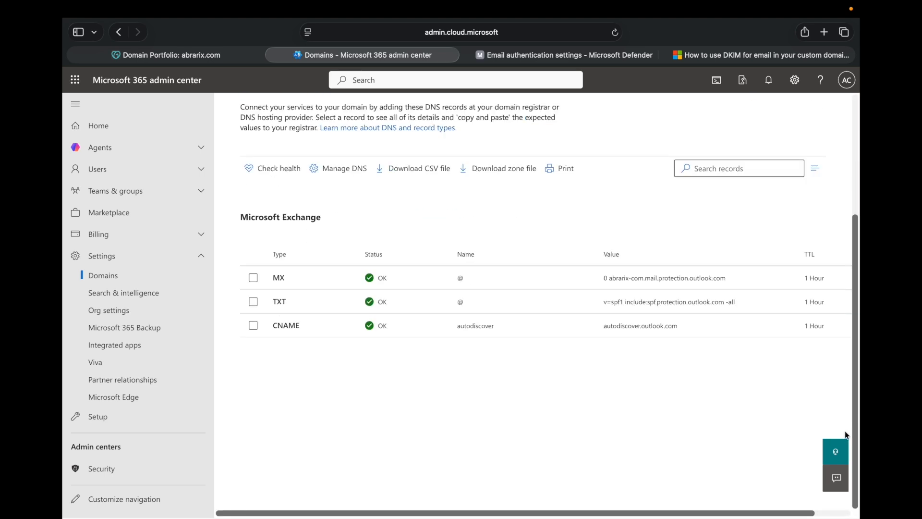
{"action": "left_click", "coordinate": [342, 178]}
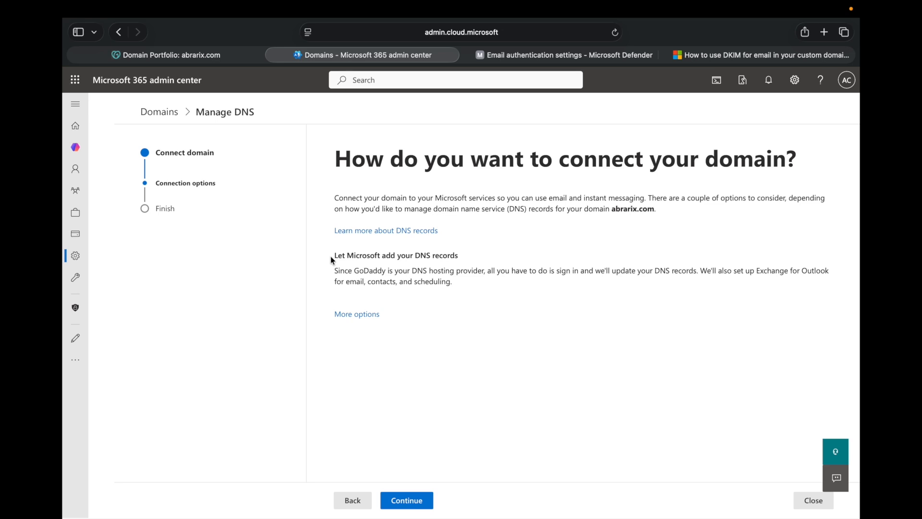
{"action": "left_click", "coordinate": [397, 500]}
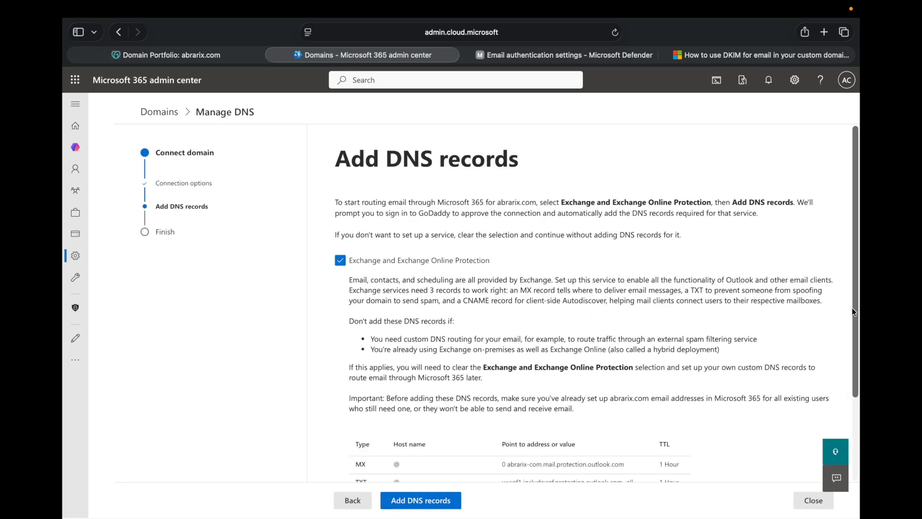
Select DomainKeys Identified Mail (DKIM) under the advanced options and review its two CNAME records.
{"action": "left_click_drag", "start_coordinate": [855, 311], "coordinate": [846, 415]}
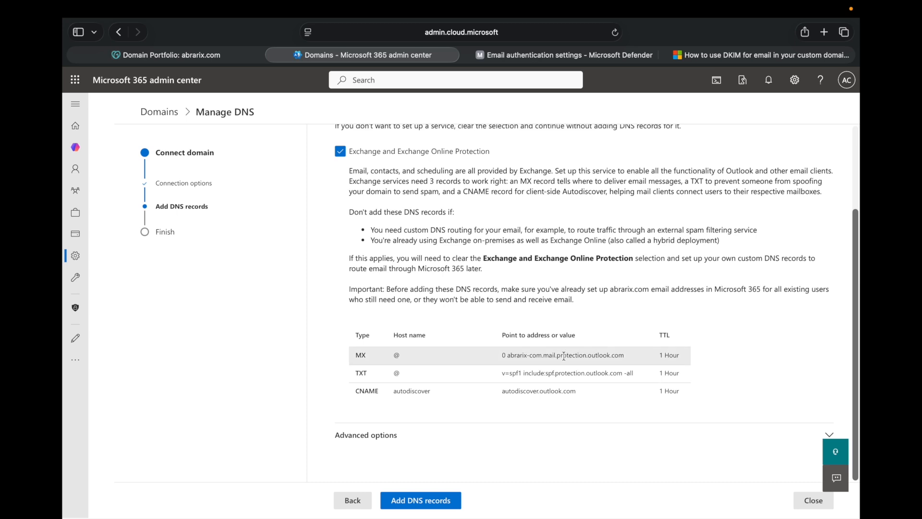
{"action": "triple_click", "coordinate": [521, 373]}
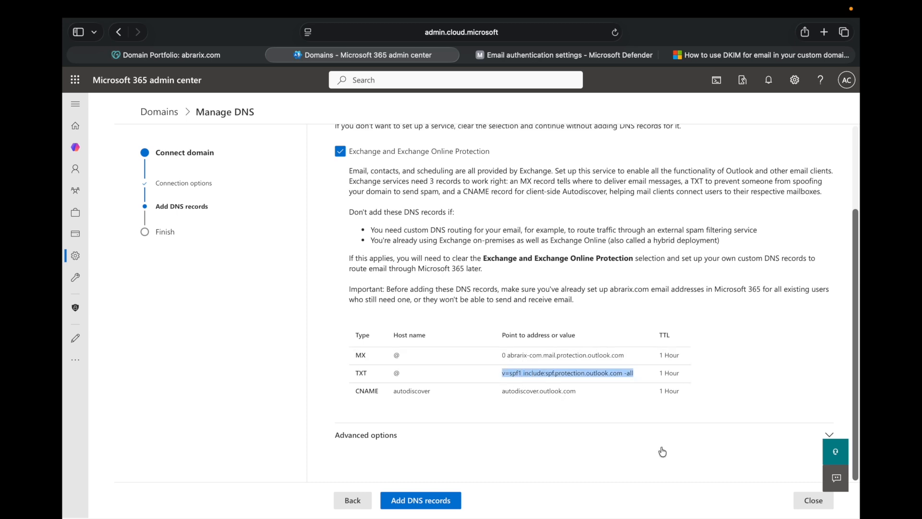
{"action": "left_click", "coordinate": [830, 435]}
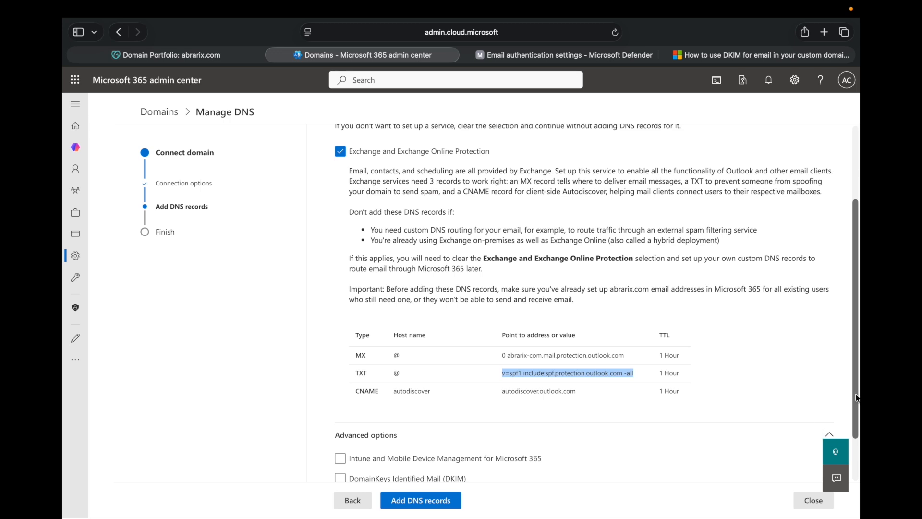
{"action": "left_click_drag", "start_coordinate": [858, 399], "coordinate": [856, 449]}
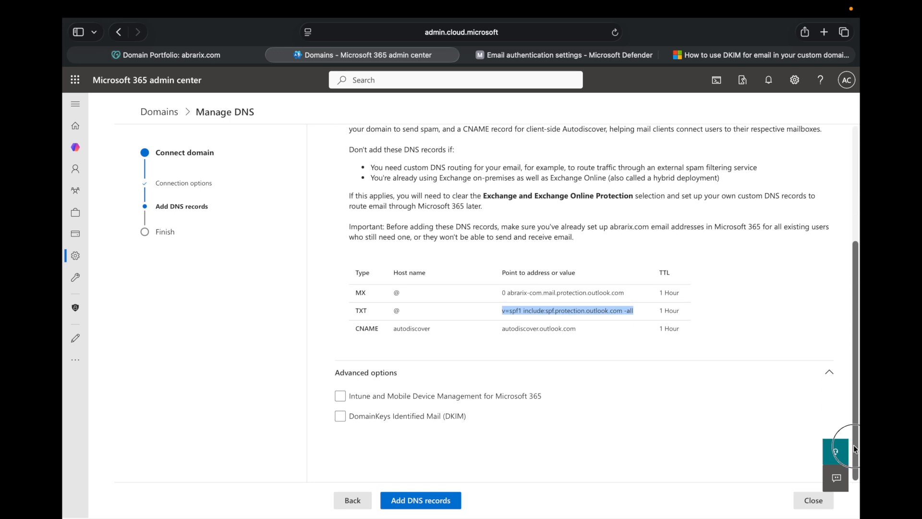
{"action": "left_click", "coordinate": [392, 417]}
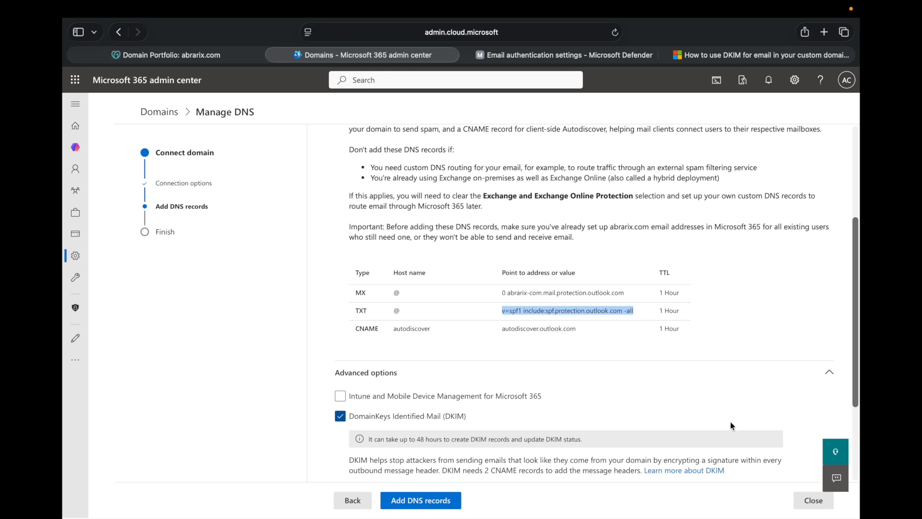
{"action": "left_click_drag", "start_coordinate": [855, 386], "coordinate": [857, 446]}
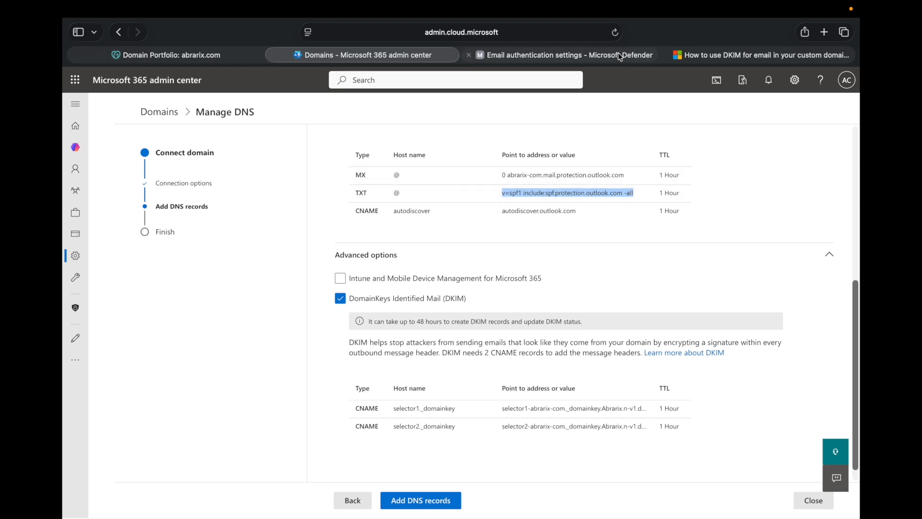
Add the selected DNS records by authorizing Microsoft in GoDaddy Domain Connect, and return to the list of all domains.
{"action": "left_click", "coordinate": [412, 506]}
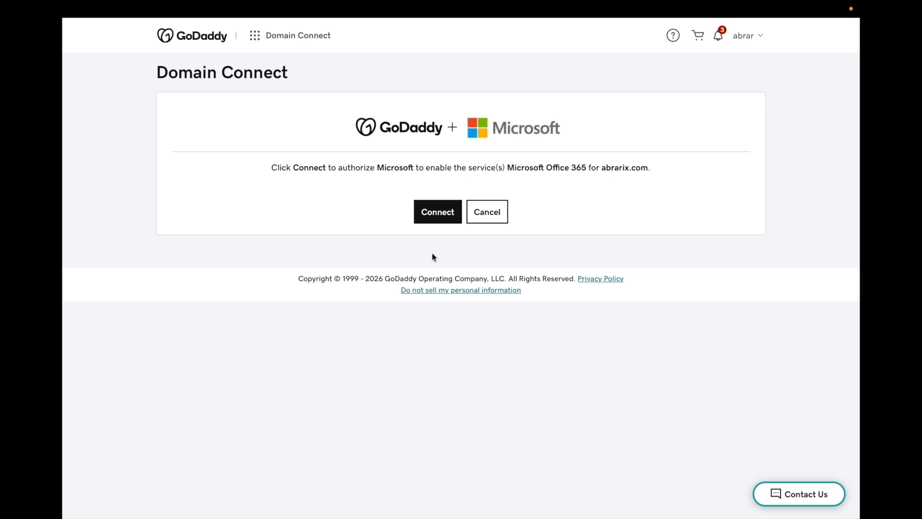
{"action": "left_click", "coordinate": [435, 223]}
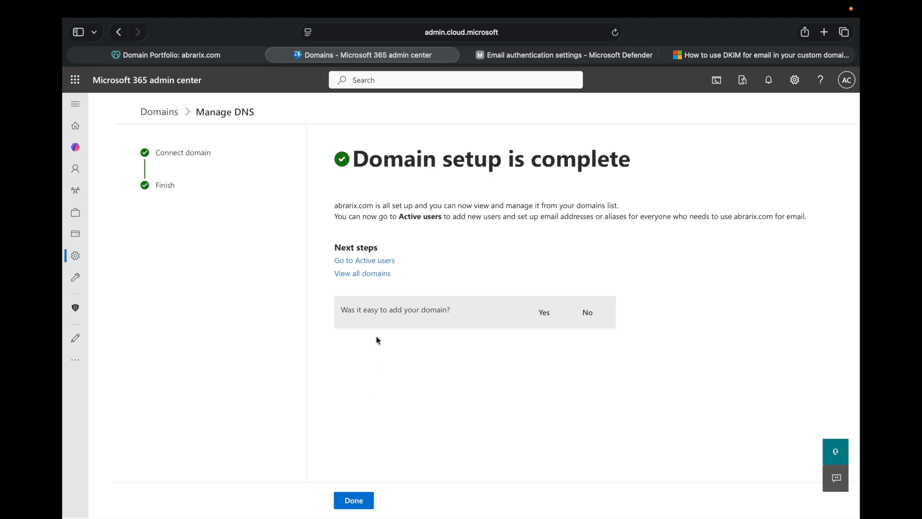
{"action": "left_click", "coordinate": [356, 277]}
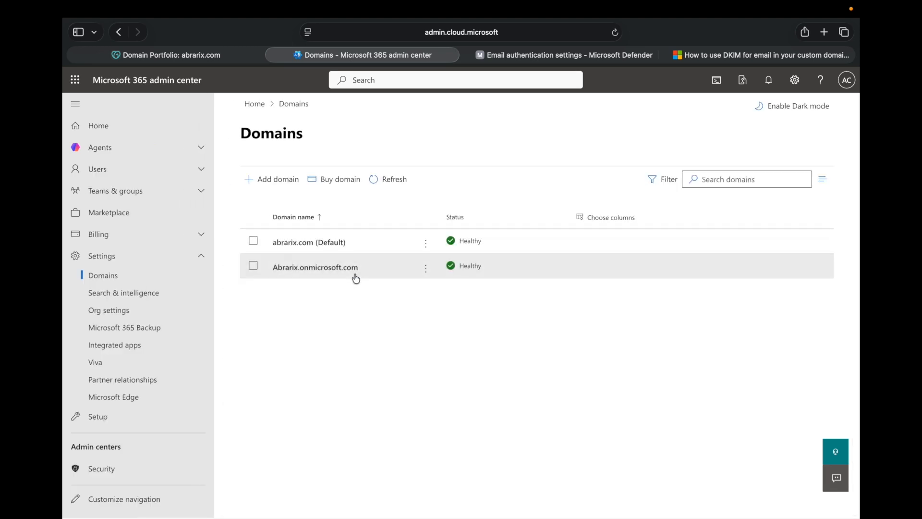
Open the DNS records of abrarix.com and check the status of the DKIM CNAME records.
{"action": "left_click", "coordinate": [313, 243]}
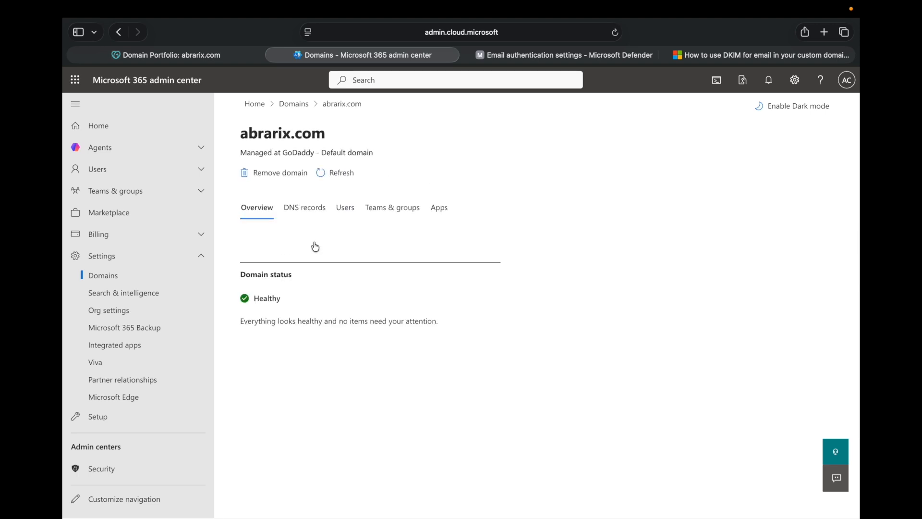
{"action": "left_click", "coordinate": [317, 209]}
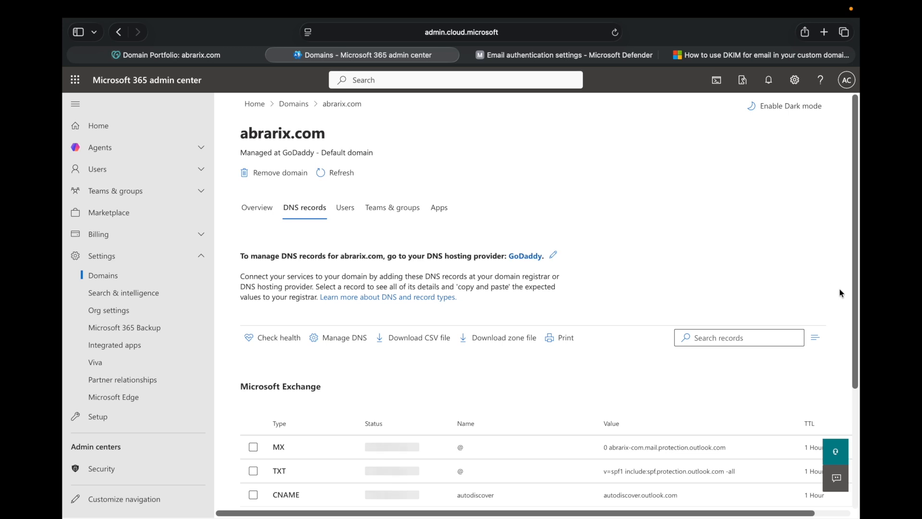
{"action": "left_click_drag", "start_coordinate": [855, 300], "coordinate": [858, 342]}
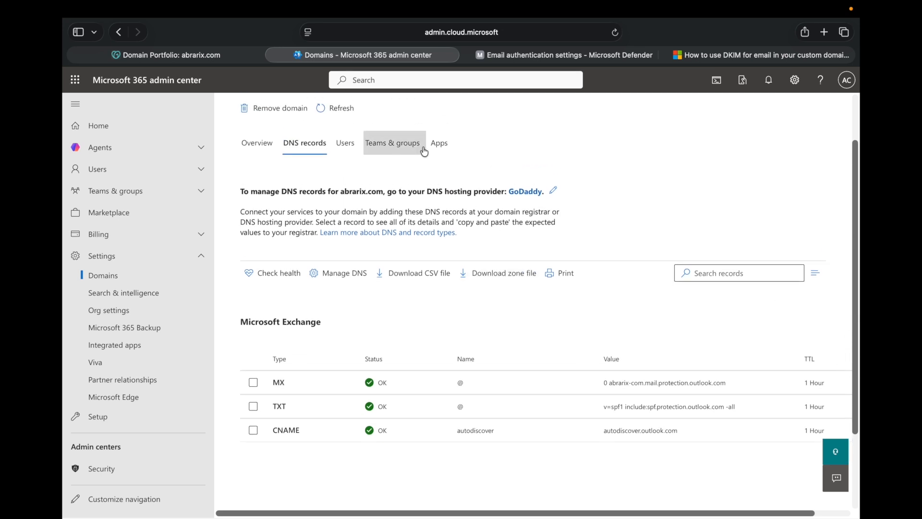
{"action": "left_click_drag", "start_coordinate": [855, 302], "coordinate": [854, 490]}
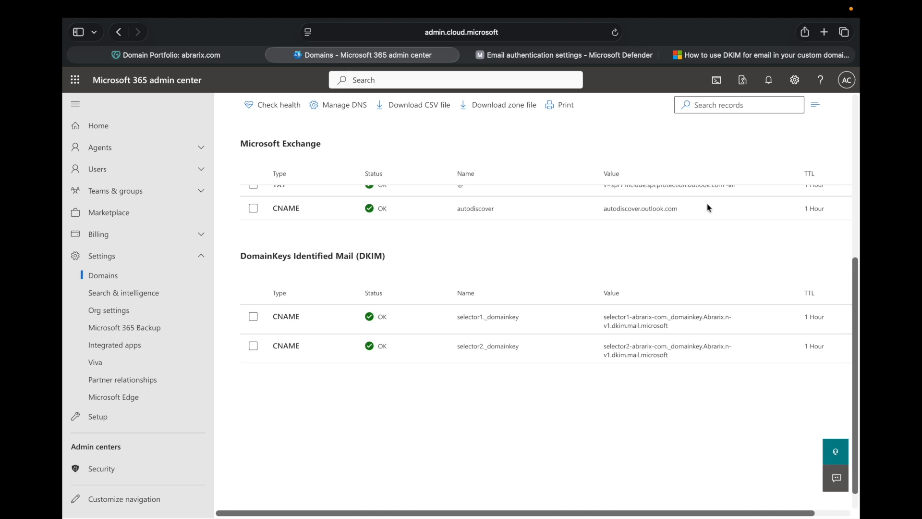
Switch to Microsoft Defender and enable DKIM signatures for abrarix.com, closing the domain's details when done.
{"action": "left_click", "coordinate": [598, 56]}
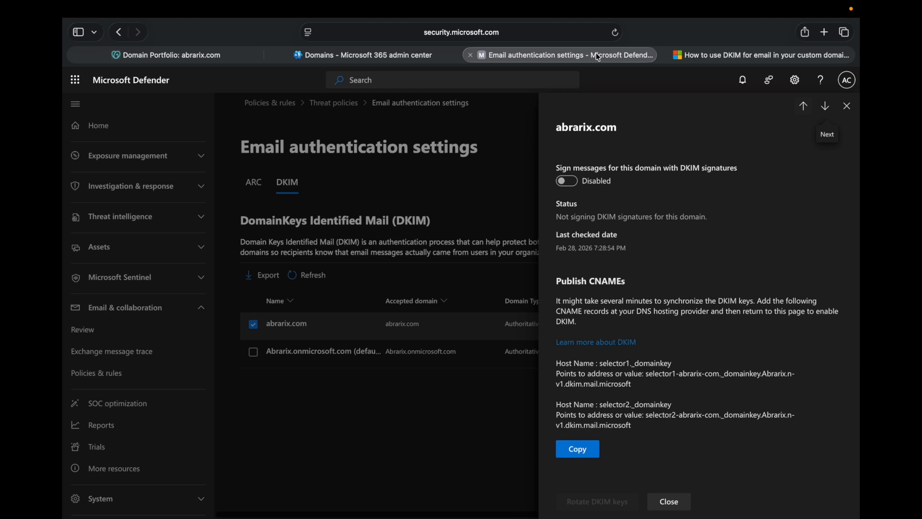
{"action": "left_click", "coordinate": [568, 181]}
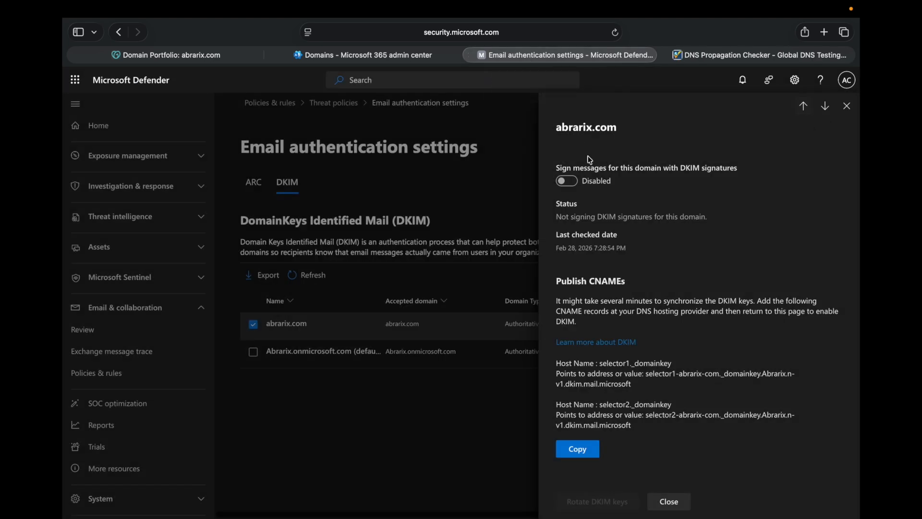
{"action": "left_click", "coordinate": [572, 182]}
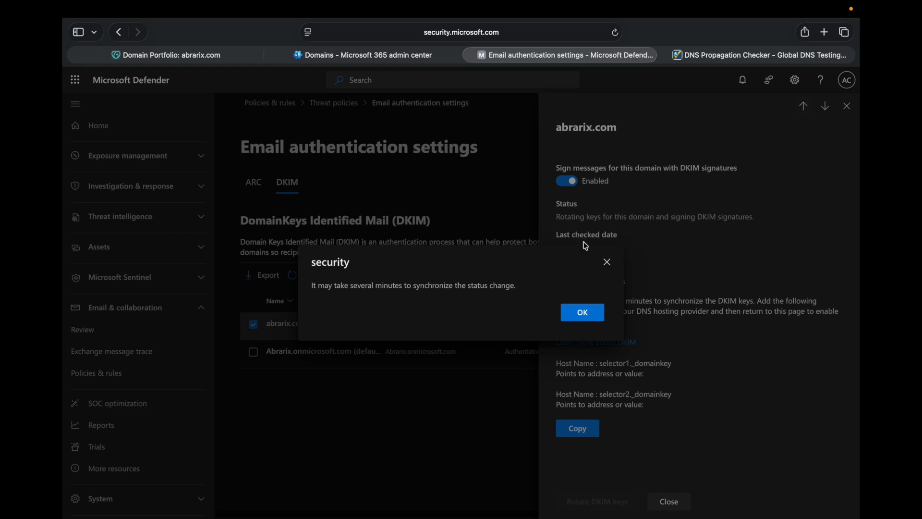
{"action": "left_click", "coordinate": [576, 314]}
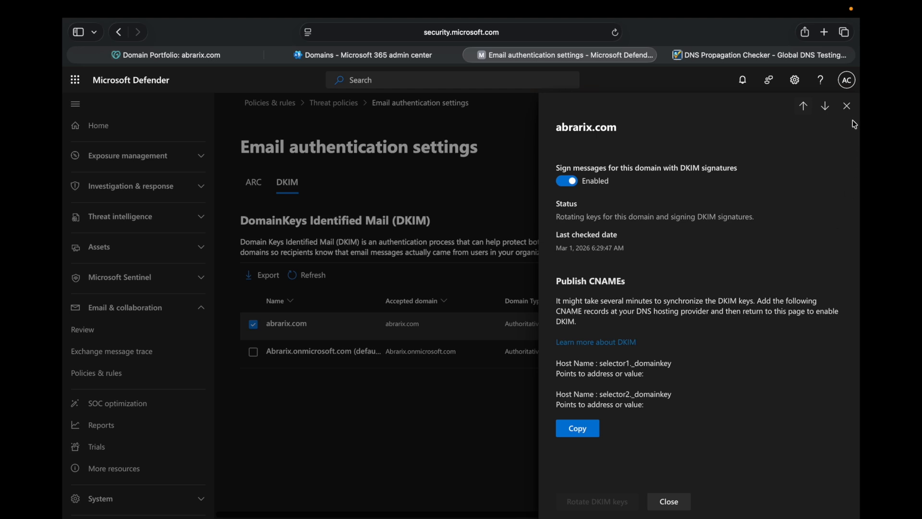
{"action": "left_click", "coordinate": [847, 107]}
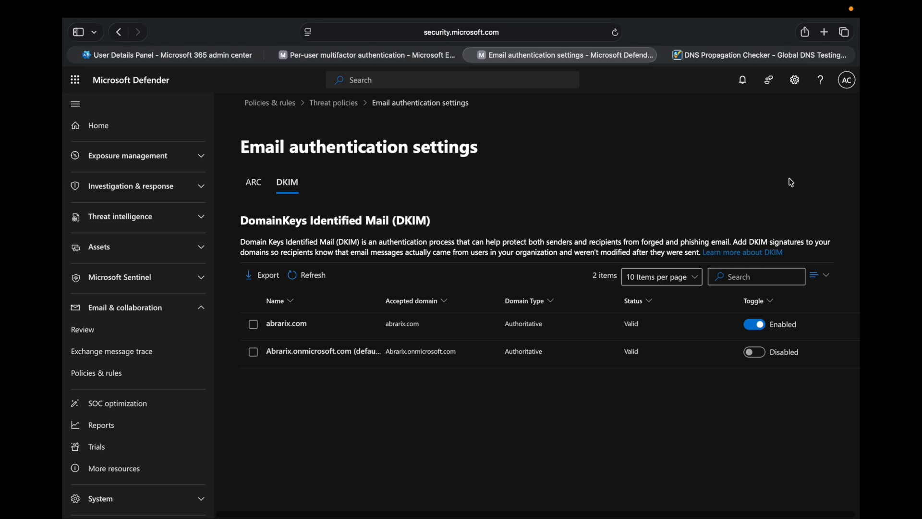
Open portal.office.com in a new browser tab and launch Outlook from its apps.
{"action": "left_click", "coordinate": [826, 32]}
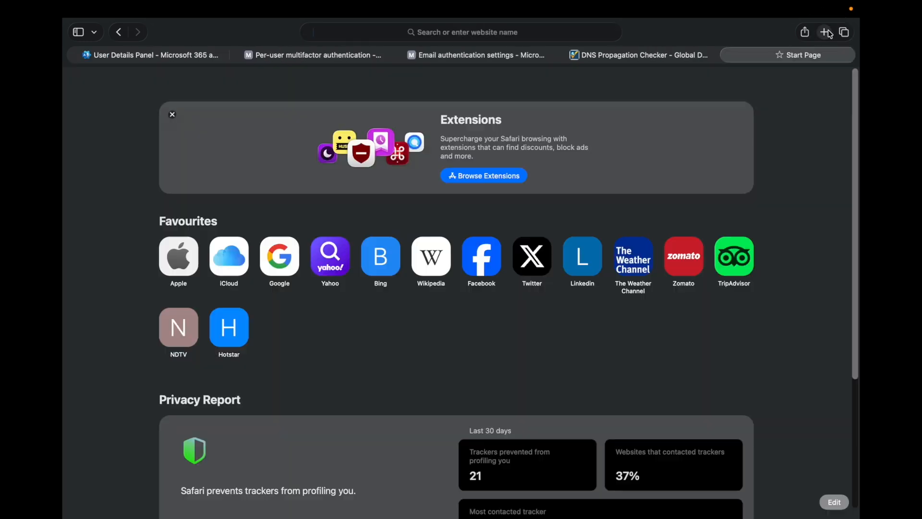
{"action": "type", "text": "portal.office.com"}
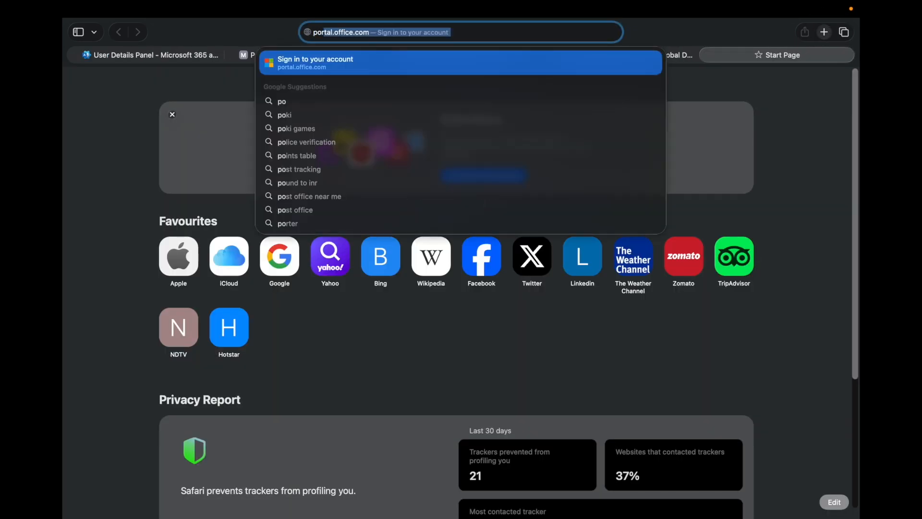
{"action": "key", "text": "Return"}
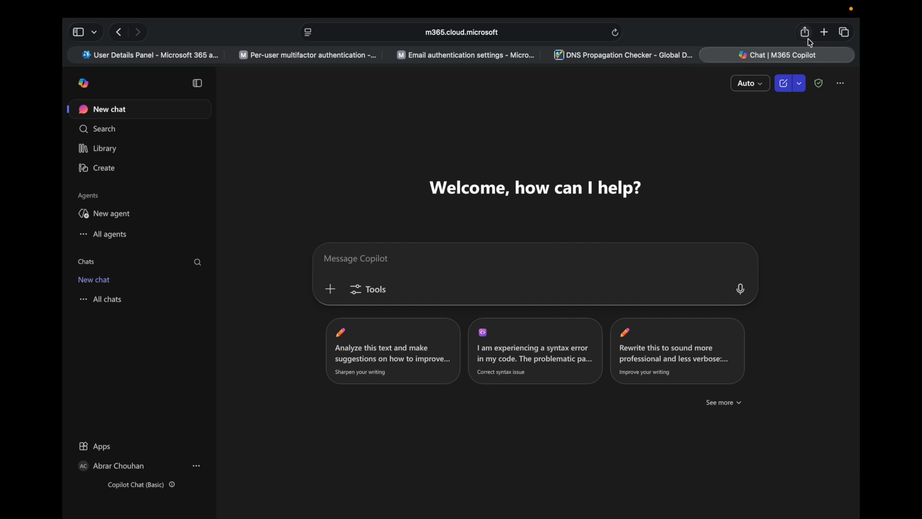
{"action": "left_click", "coordinate": [115, 454]}
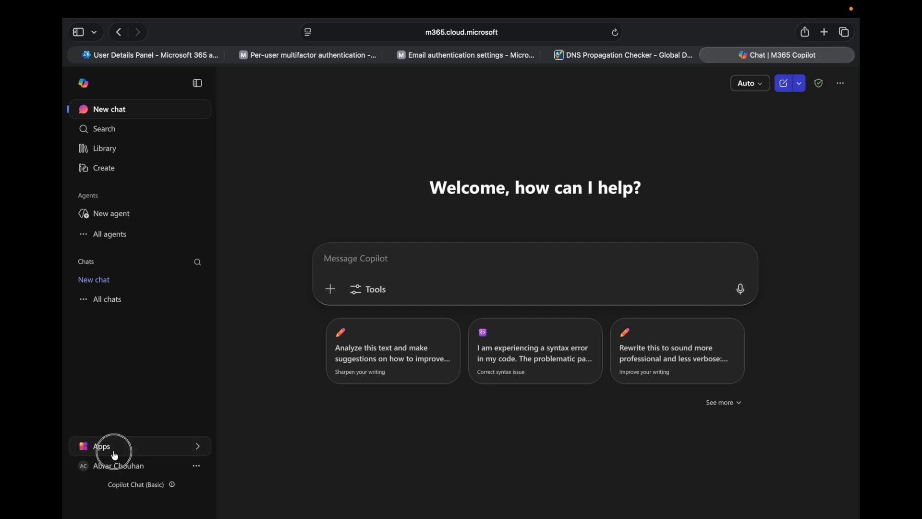
{"action": "left_click", "coordinate": [261, 234]}
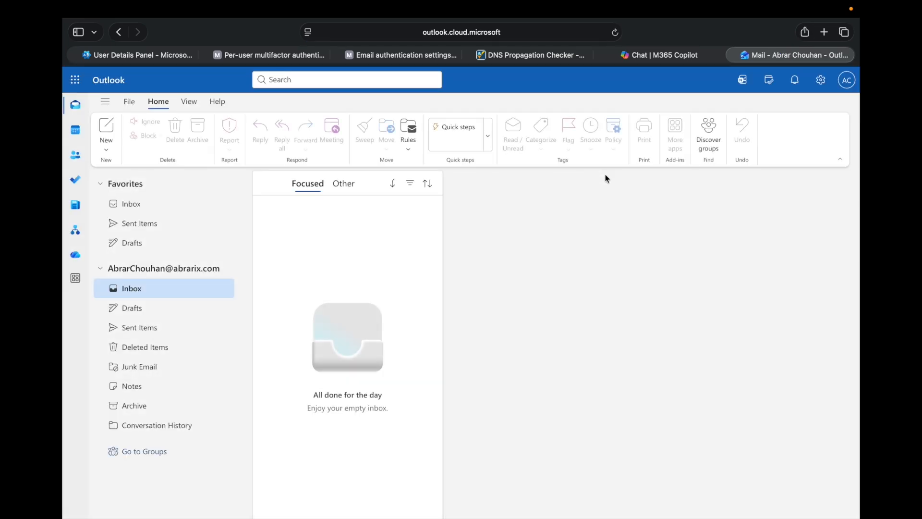
Open mail-tester.com in a new browser tab and copy the test email address it provides.
{"action": "left_click", "coordinate": [825, 32]}
{"action": "type", "text": "ma"}
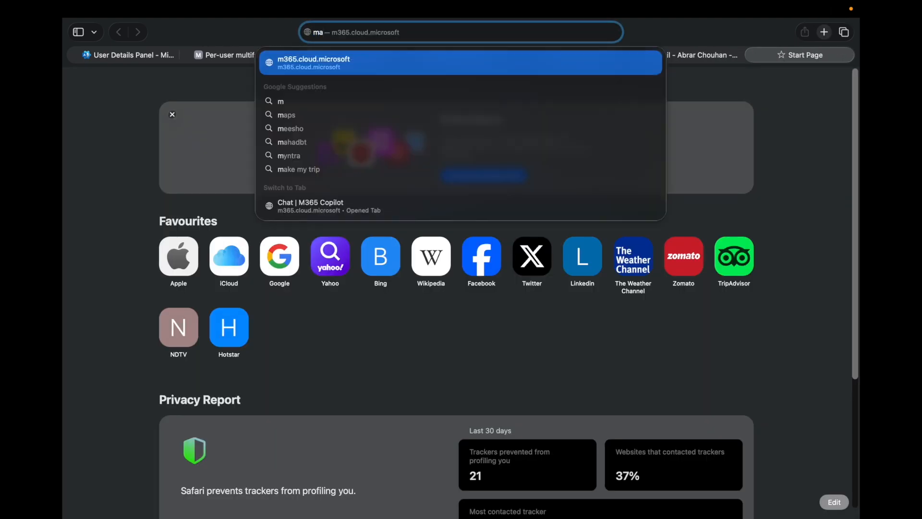
{"action": "type", "text": "il-tester"}
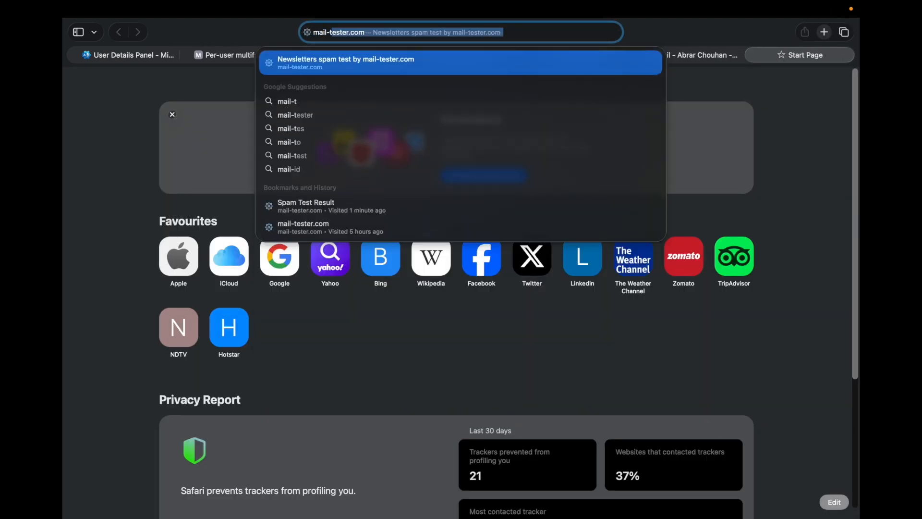
{"action": "type", "text": ".com"}
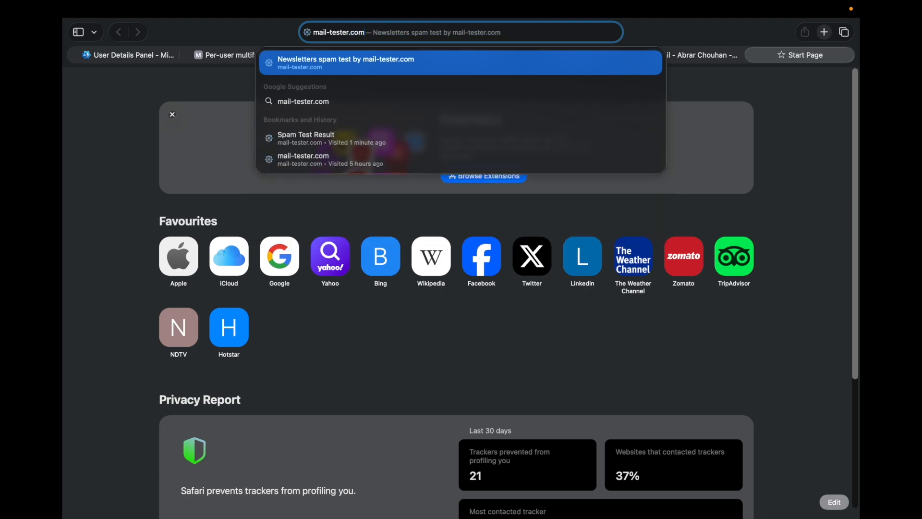
{"action": "key", "text": "Return"}
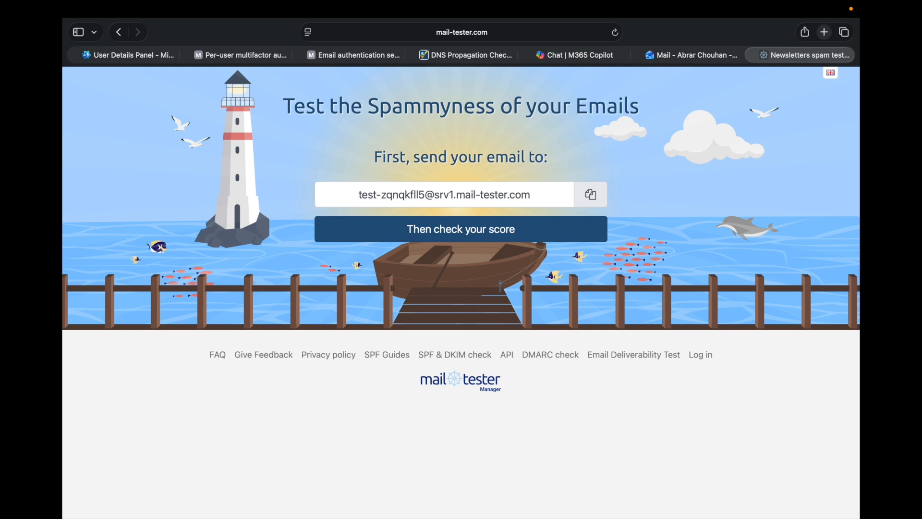
{"action": "left_click", "coordinate": [591, 195]}
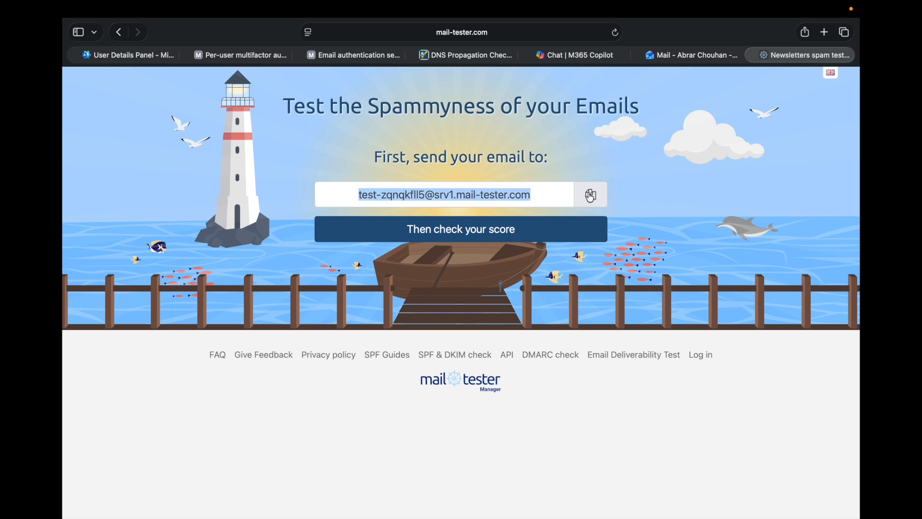
Switch to Outlook and create a new email to the copied test address with the subject "Test".
{"action": "left_click", "coordinate": [663, 55]}
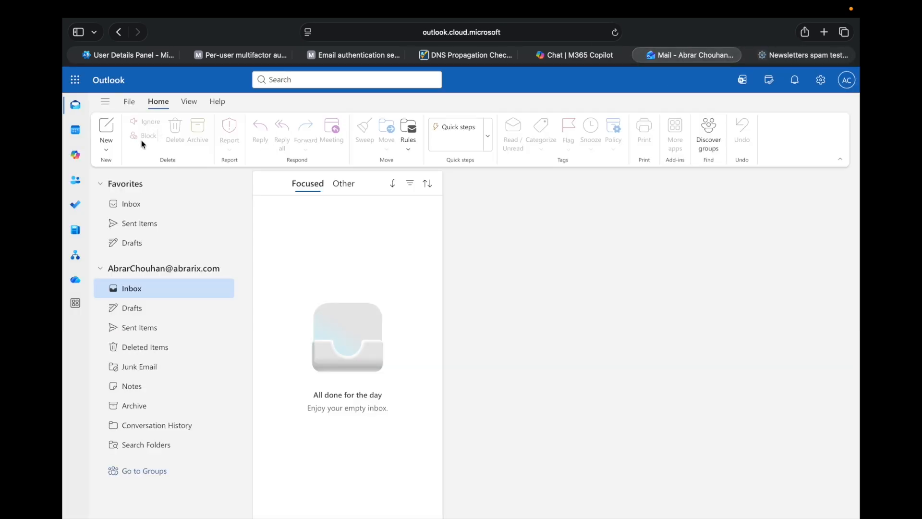
{"action": "left_click", "coordinate": [107, 127]}
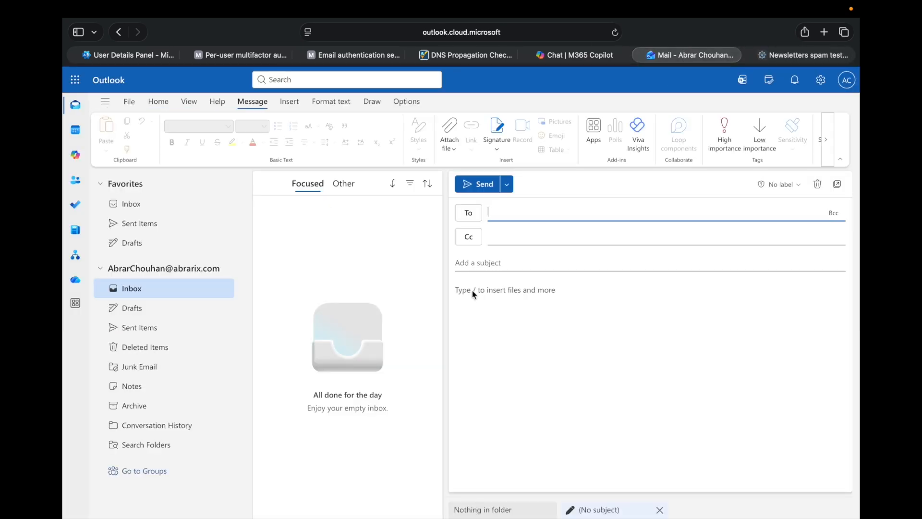
{"action": "key", "text": "super+v"}
{"action": "left_click", "coordinate": [496, 263]}
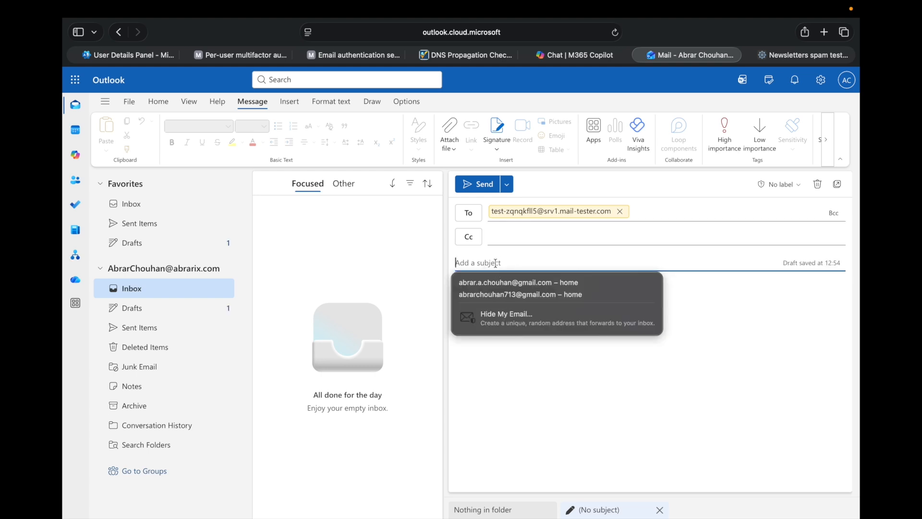
{"action": "type", "text": "Test"}
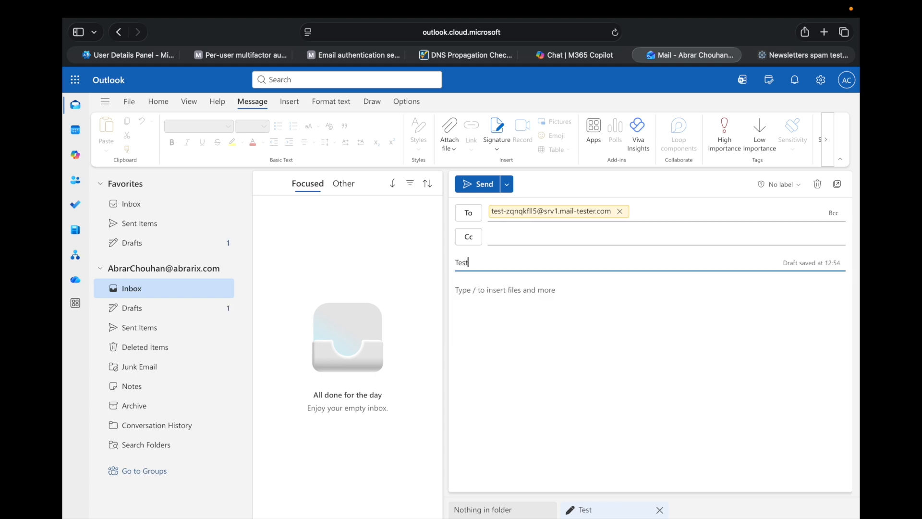
Complete the email's subject as "Test-EMAIL", enter "Test-EMAIL" as the message body, and send it.
{"action": "type", "text": "-EMAIL"}
{"action": "left_click", "coordinate": [494, 303]}
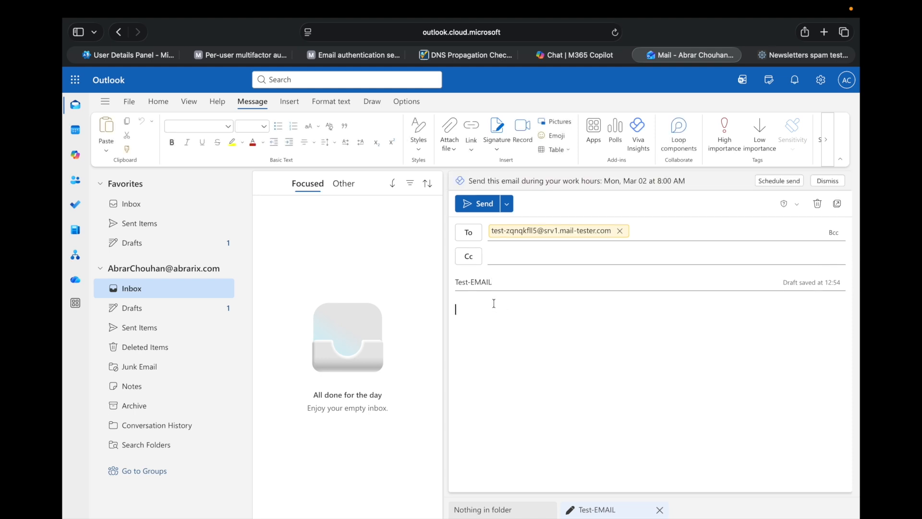
{"action": "type", "text": "Test-EMAIL"}
{"action": "left_click", "coordinate": [462, 205]}
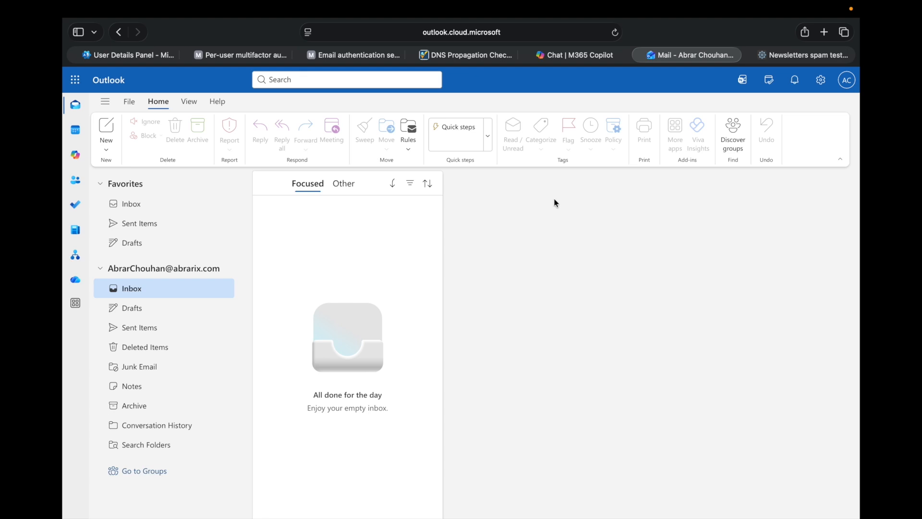
Switch to mail-tester.com, check the sent email's score, and expand the authentication section of the report.
{"action": "left_click", "coordinate": [779, 61]}
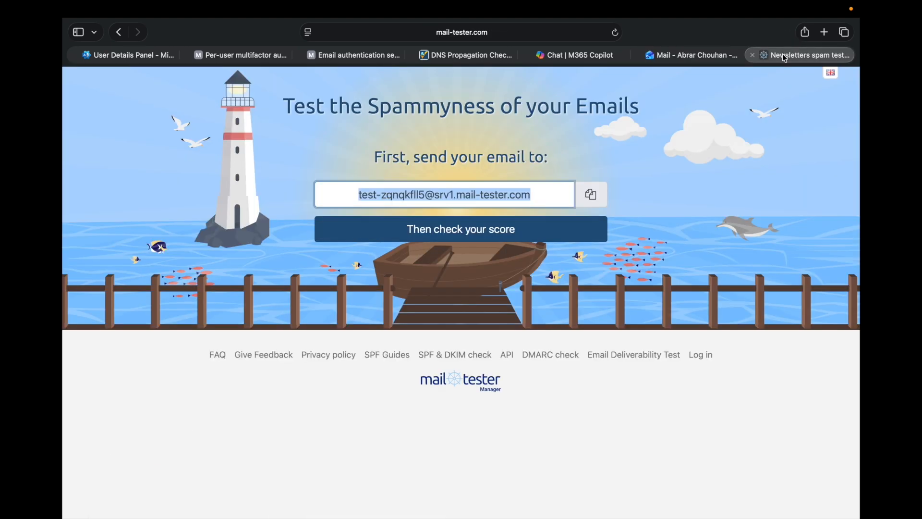
{"action": "left_click", "coordinate": [456, 227]}
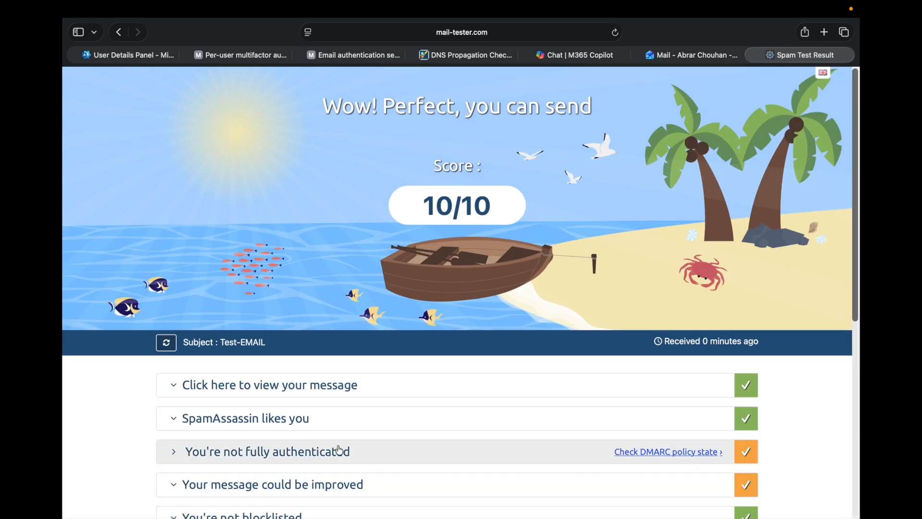
{"action": "left_click", "coordinate": [327, 457]}
{"action": "left_click_drag", "start_coordinate": [855, 257], "coordinate": [854, 387]}
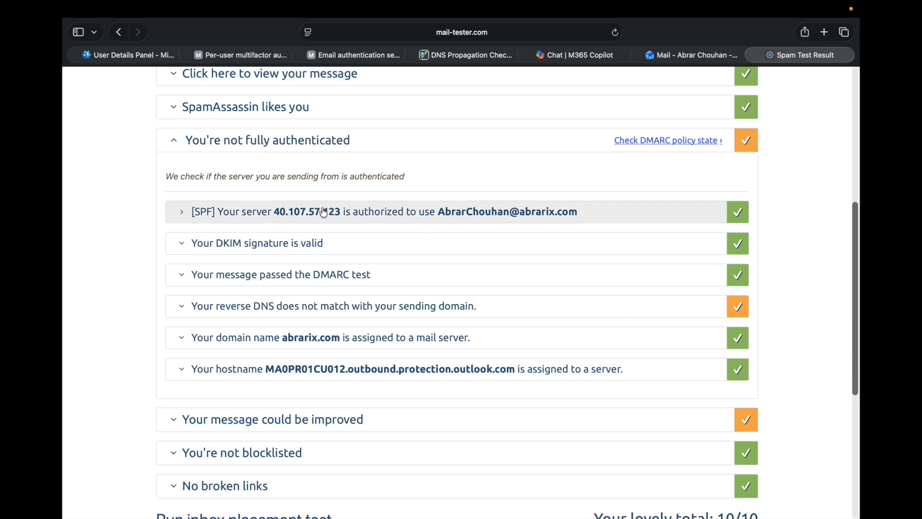
Expand the SPF and DKIM signature results and examine the SPF record, verification details, DKIM signature and public key.
{"action": "left_click", "coordinate": [182, 213]}
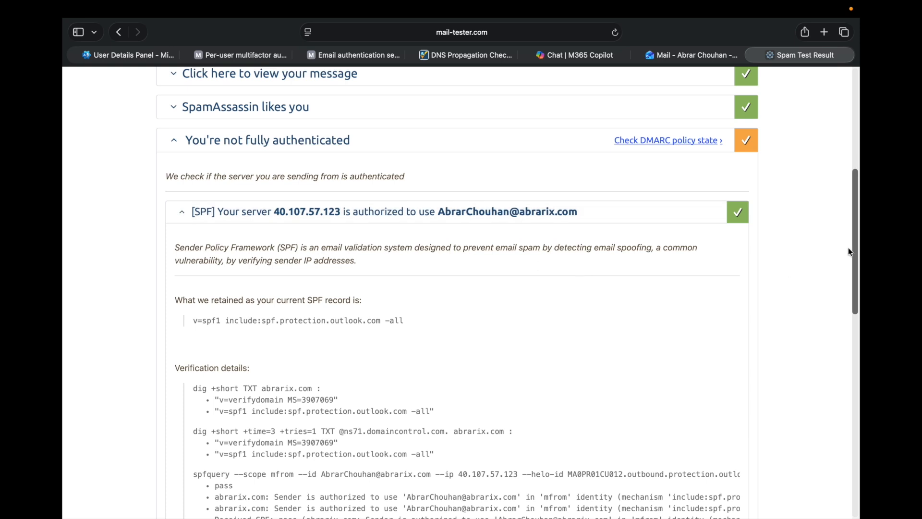
{"action": "left_click_drag", "start_coordinate": [856, 250], "coordinate": [848, 336]}
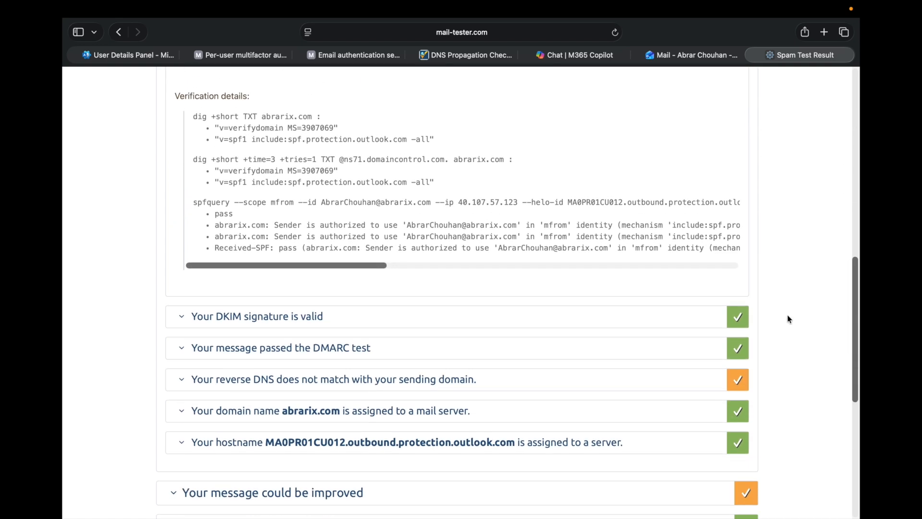
{"action": "left_click", "coordinate": [391, 313]}
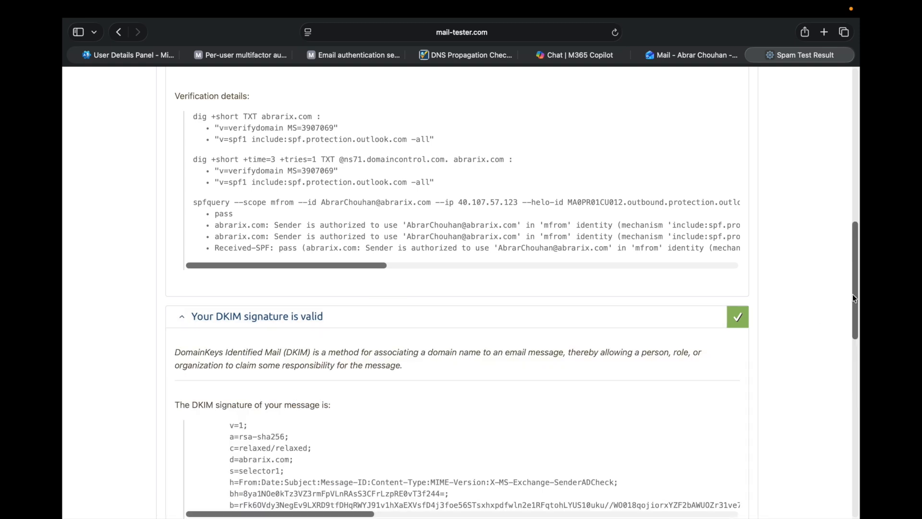
{"action": "left_click_drag", "start_coordinate": [853, 293], "coordinate": [856, 344]}
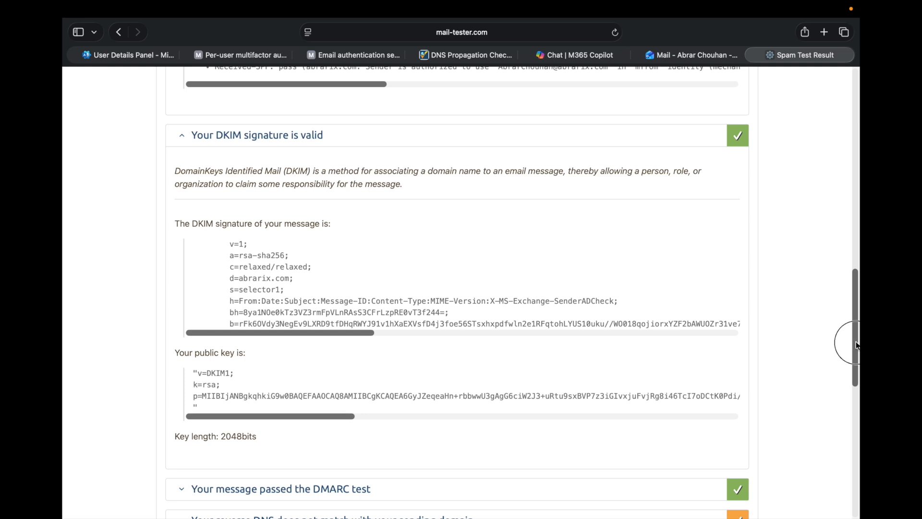
{"action": "left_click_drag", "start_coordinate": [857, 344], "coordinate": [857, 363]}
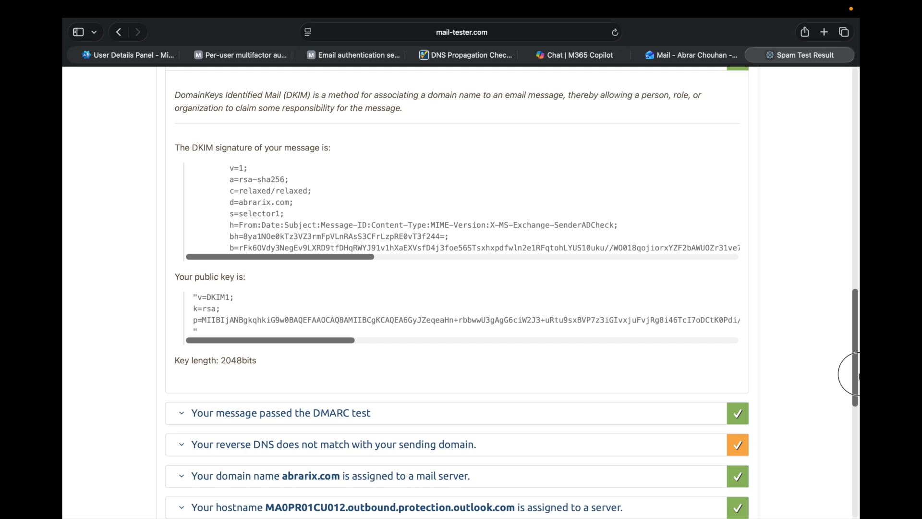
Expand the DMARC test result and highlight the DKIM outcome in its verification details.
{"action": "left_click", "coordinate": [318, 417]}
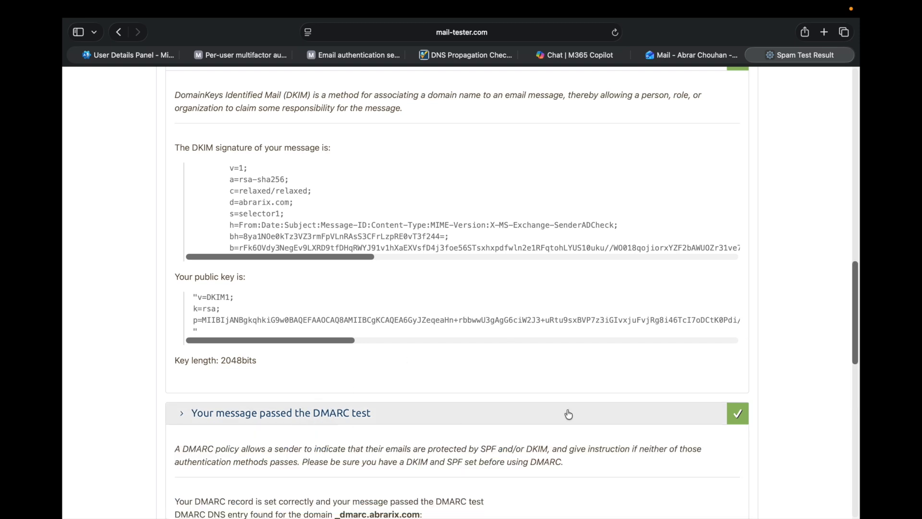
{"action": "left_click_drag", "start_coordinate": [854, 333], "coordinate": [853, 375]}
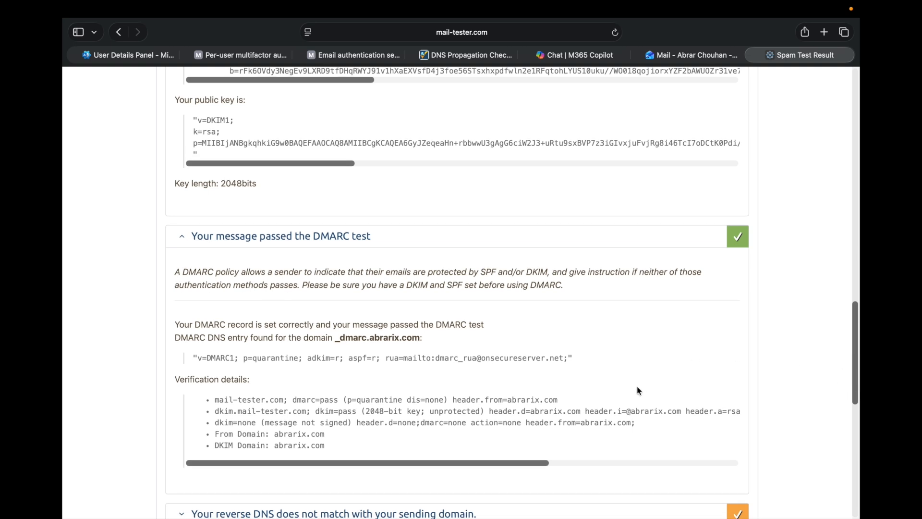
{"action": "left_click_drag", "start_coordinate": [315, 411], "coordinate": [357, 412]}
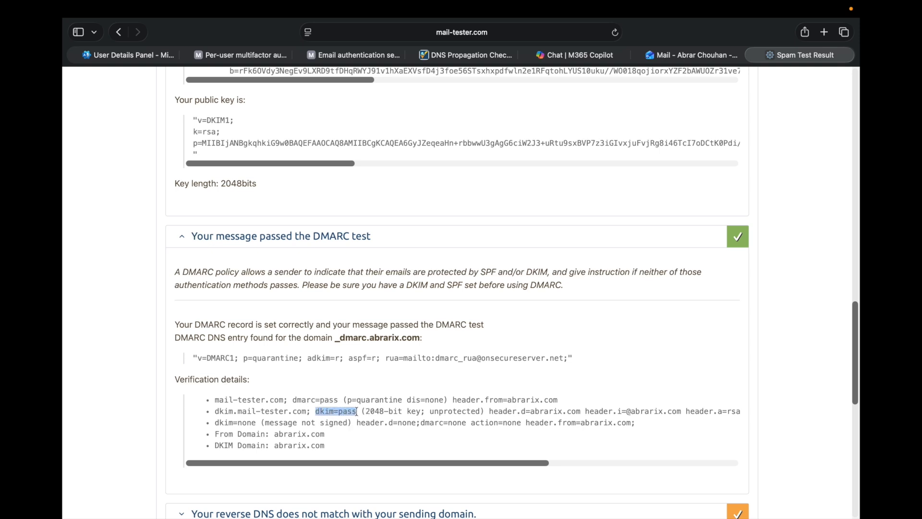